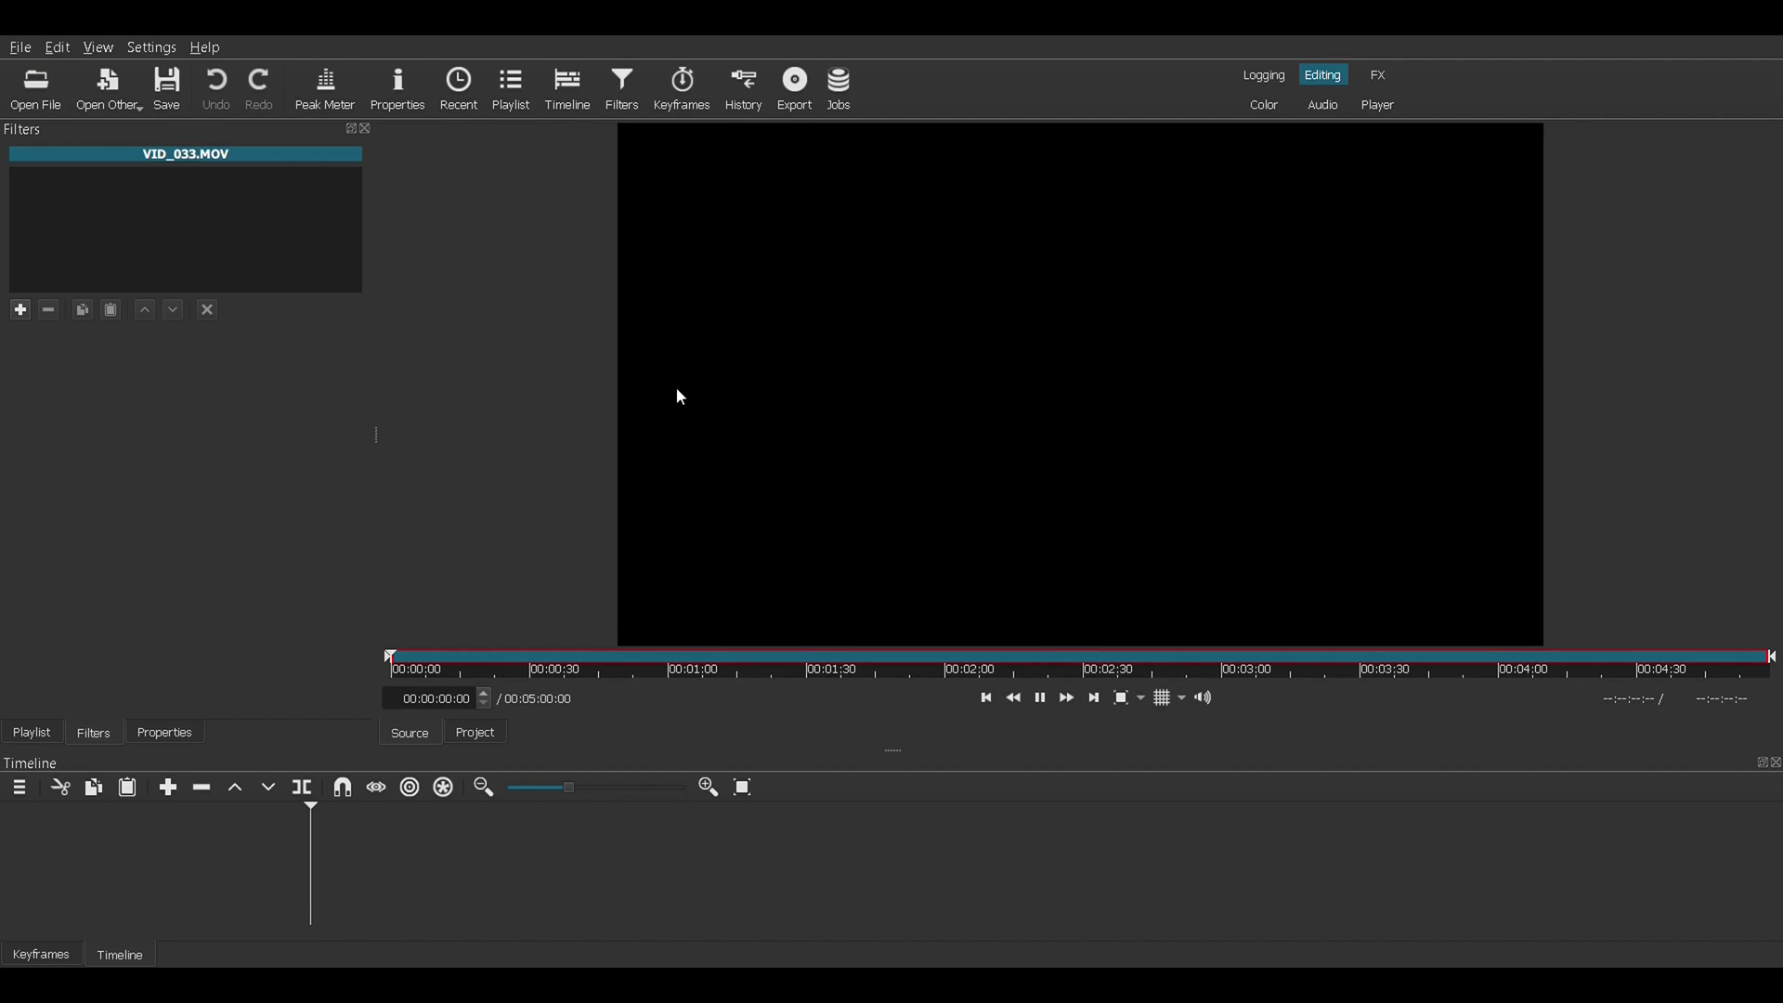
# - Play and pause VID_033.MOV, then enlarge the Timeline panel by shrinking the preview
pyautogui.click(1040, 696)
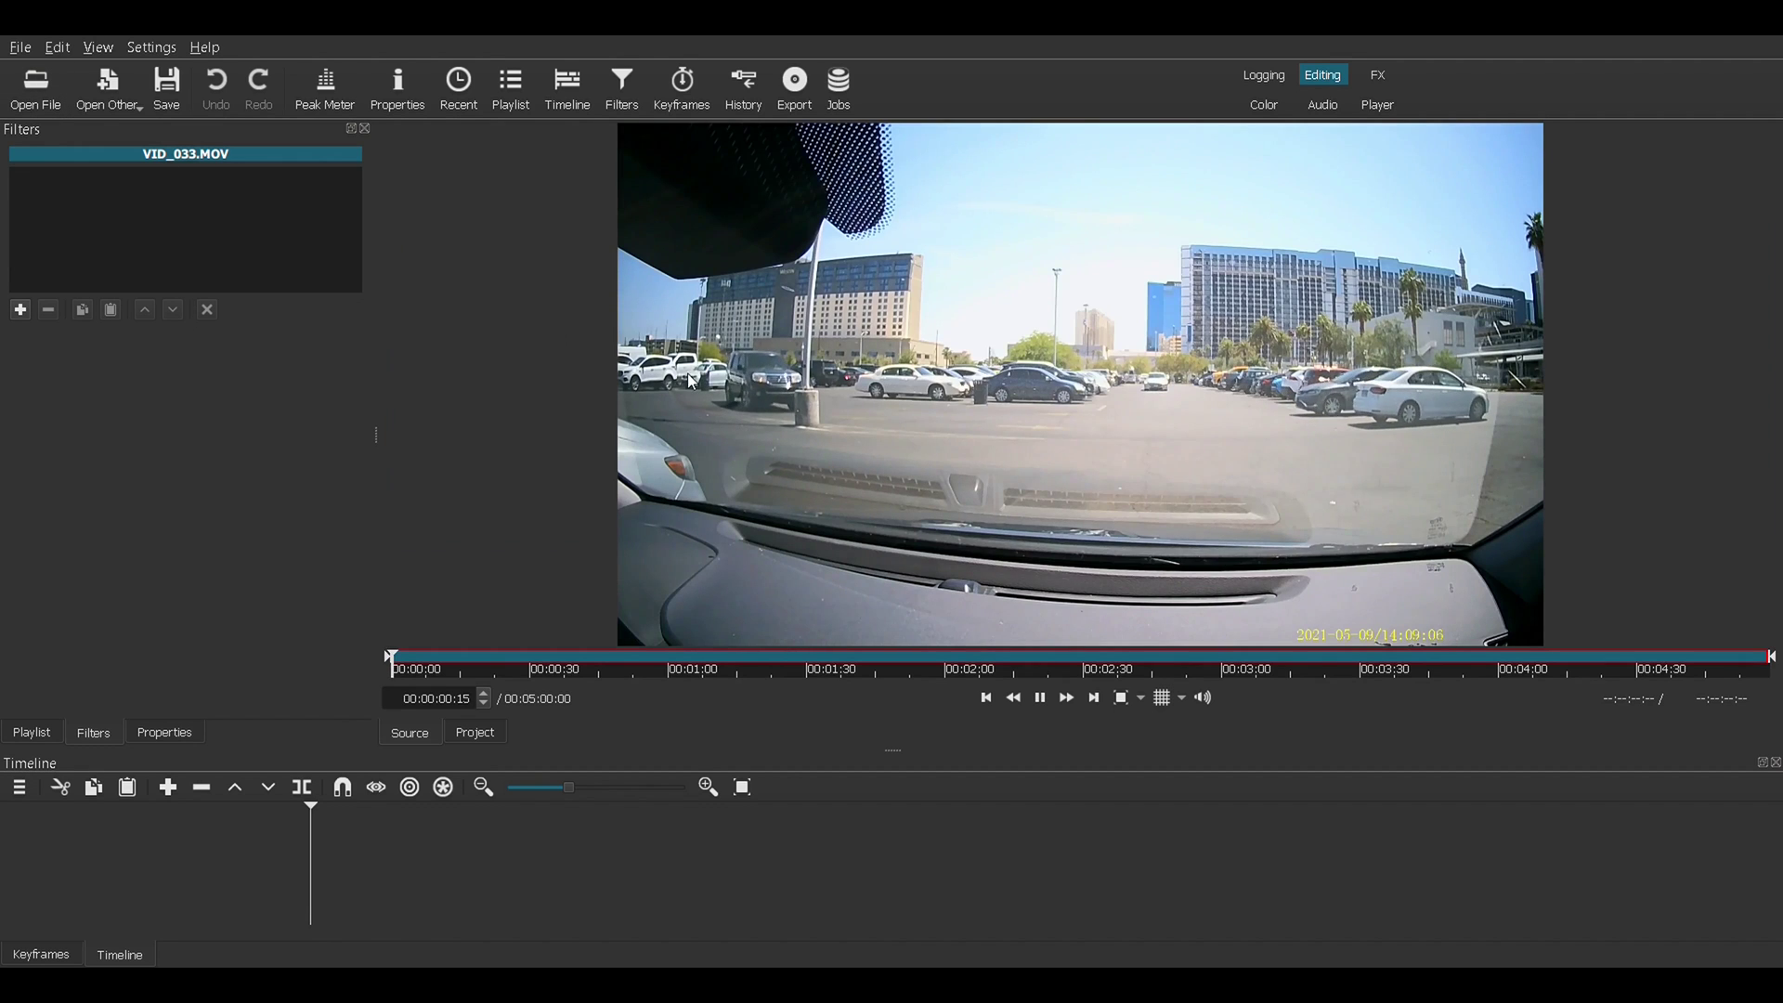
pyautogui.click(1040, 696)
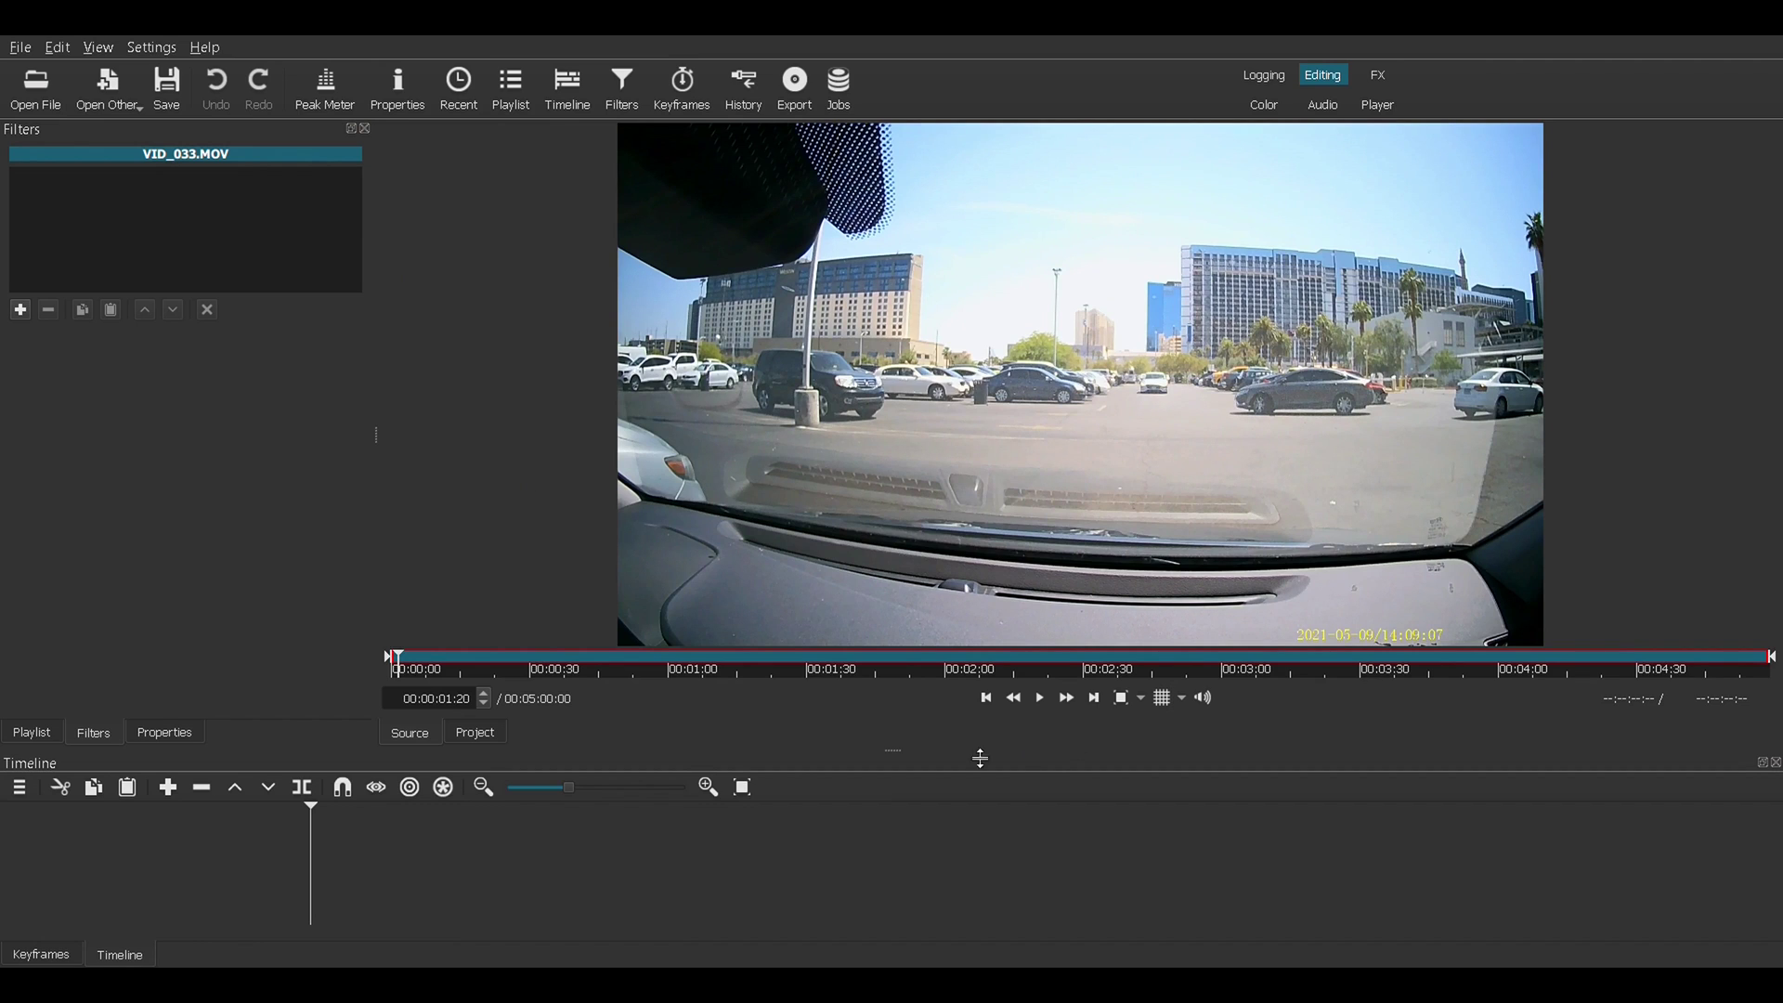
pyautogui.moveTo(903, 760); pyautogui.dragTo(901, 498)
# - Add two video tracks, V1 and V2, to the timeline
pyautogui.rightClick(463, 632)
pyautogui.moveTo(473, 641)
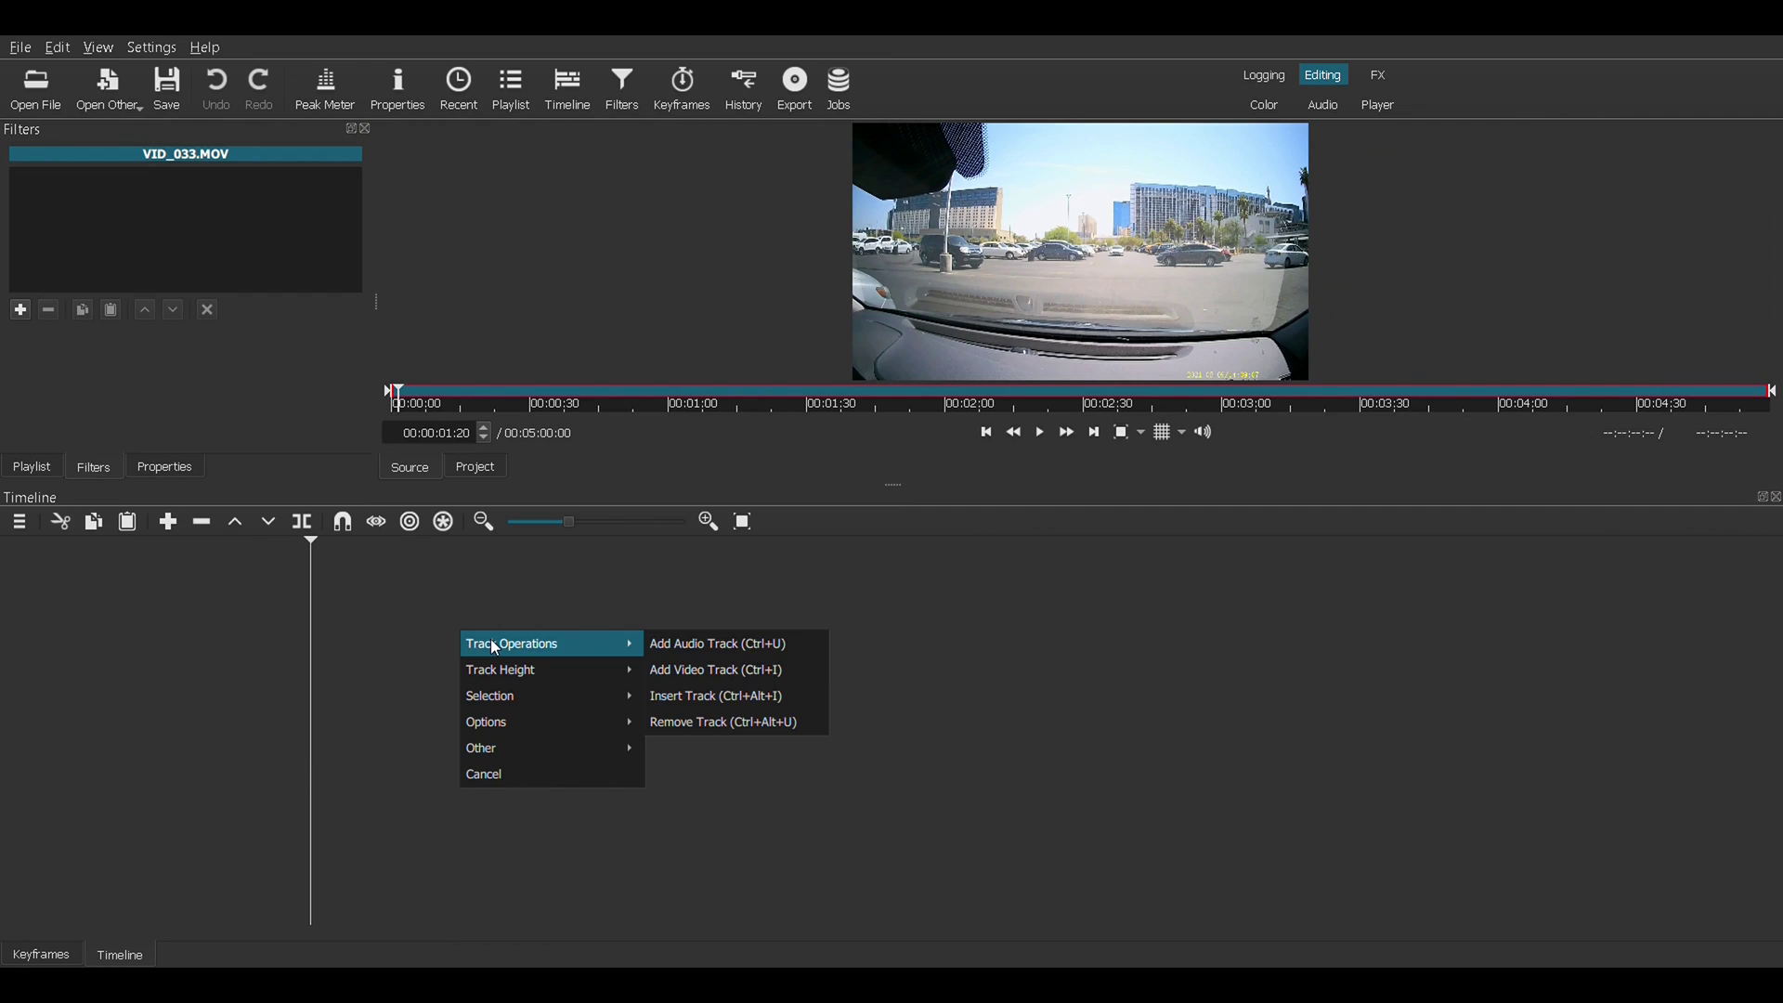
pyautogui.click(704, 666)
pyautogui.rightClick(524, 722)
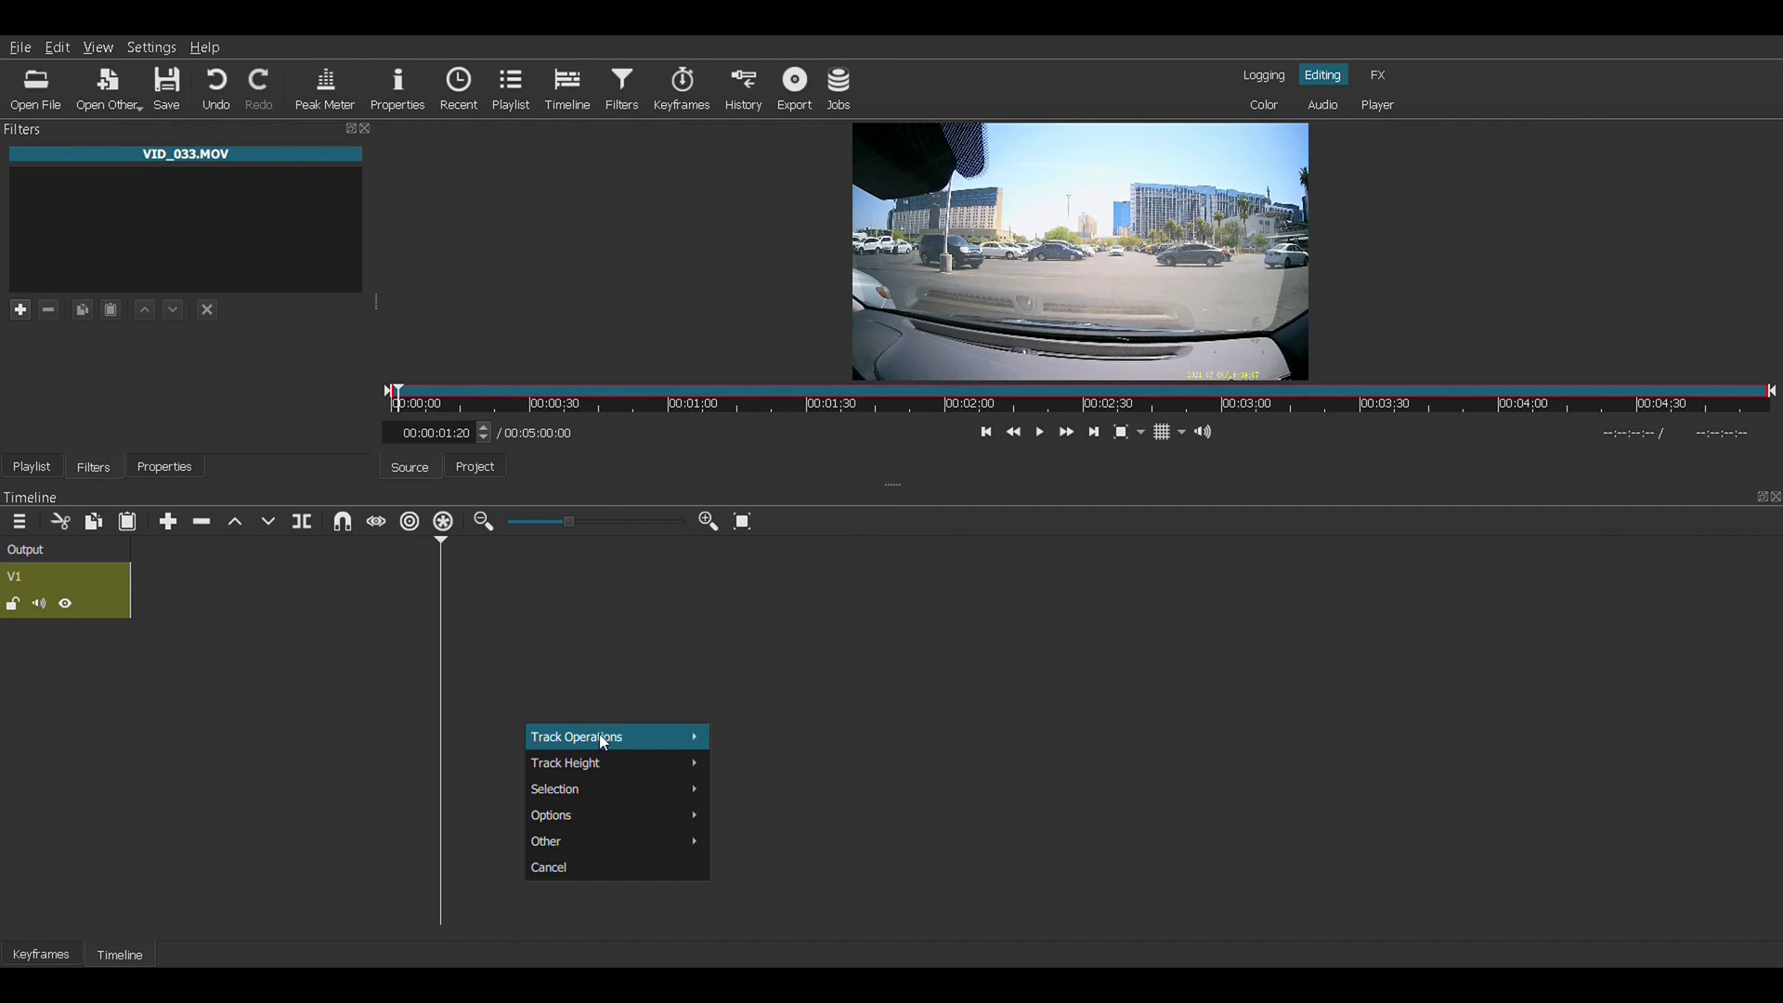
pyautogui.moveTo(665, 734)
pyautogui.click(778, 761)
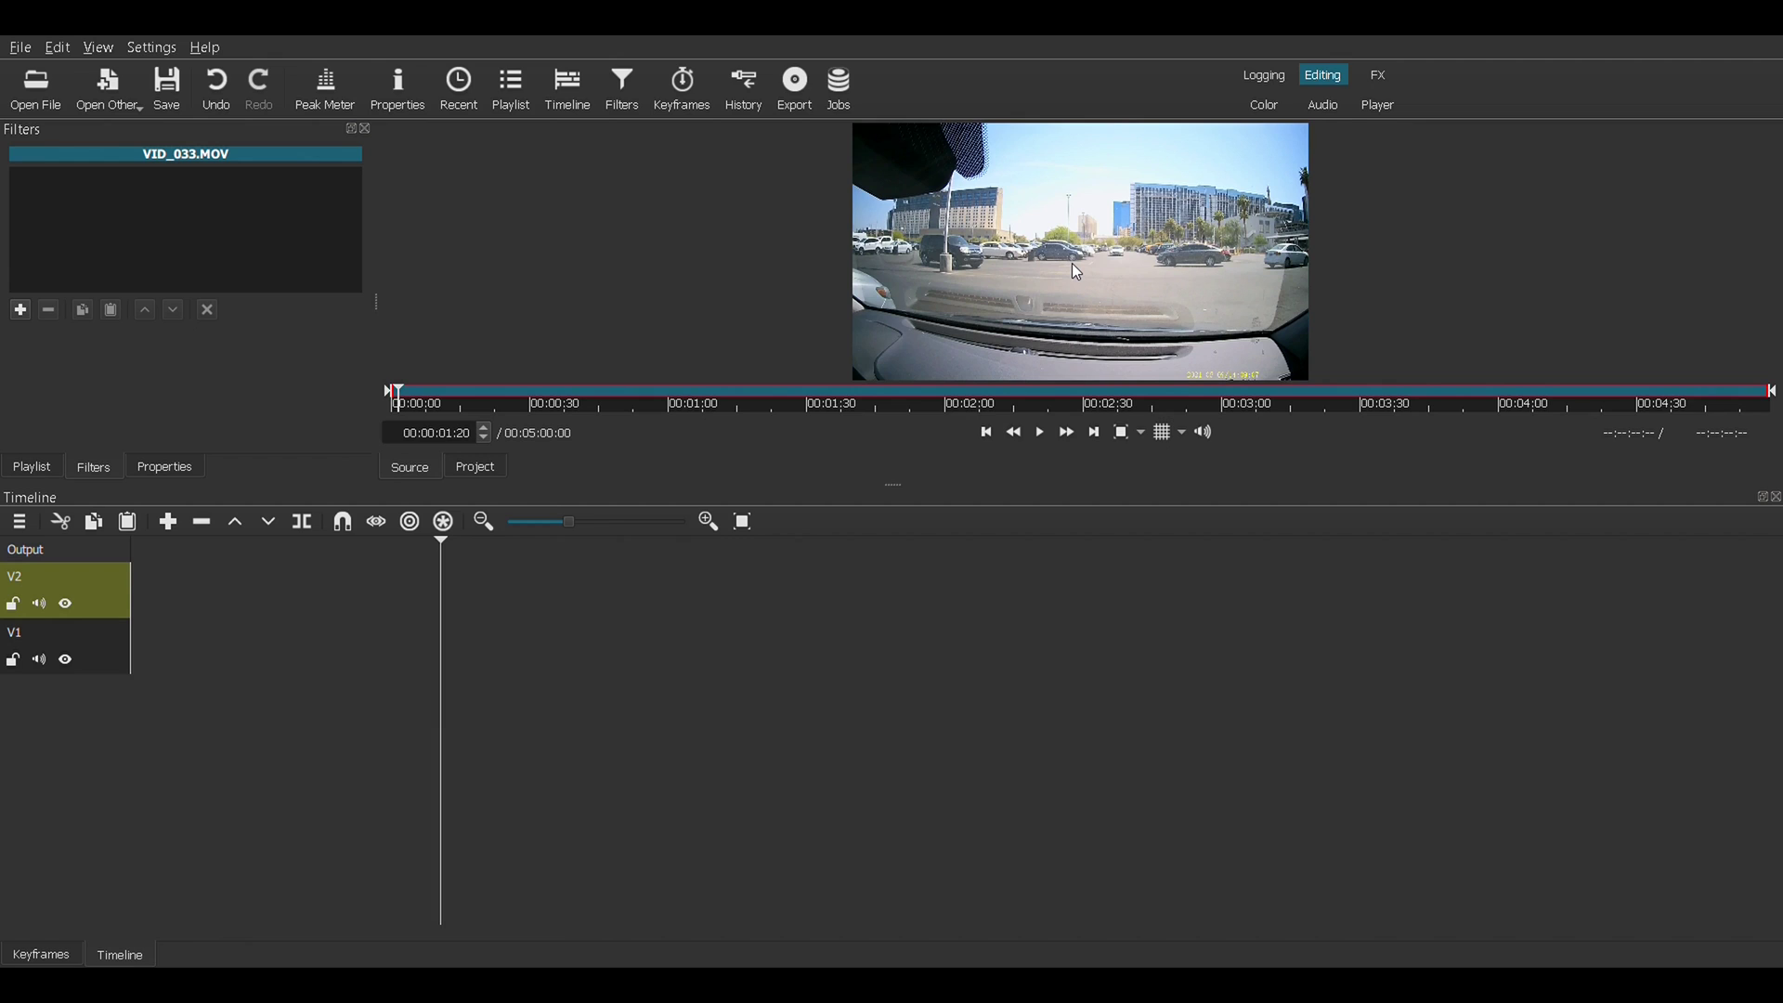
# - Place VID_033.MOV on track V2 and split it at about 00:00:12:23
pyautogui.moveTo(1072, 264); pyautogui.dragTo(136, 593)
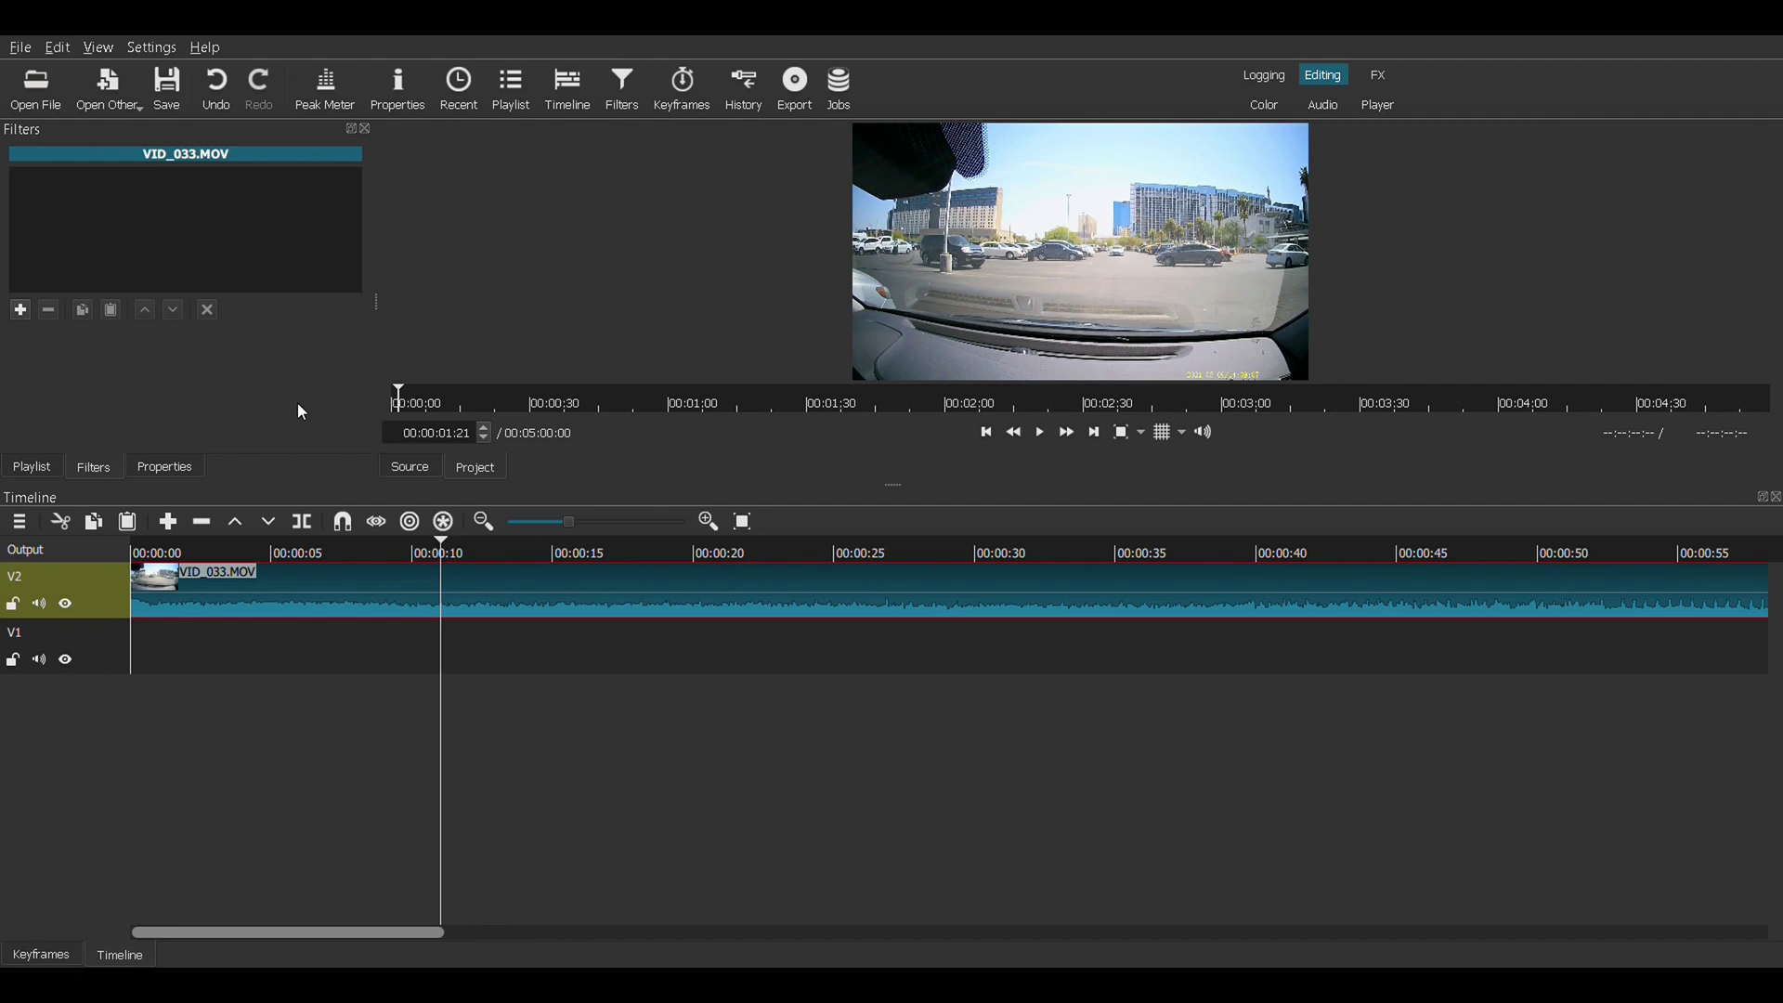
pyautogui.moveTo(414, 552); pyautogui.dragTo(513, 551)
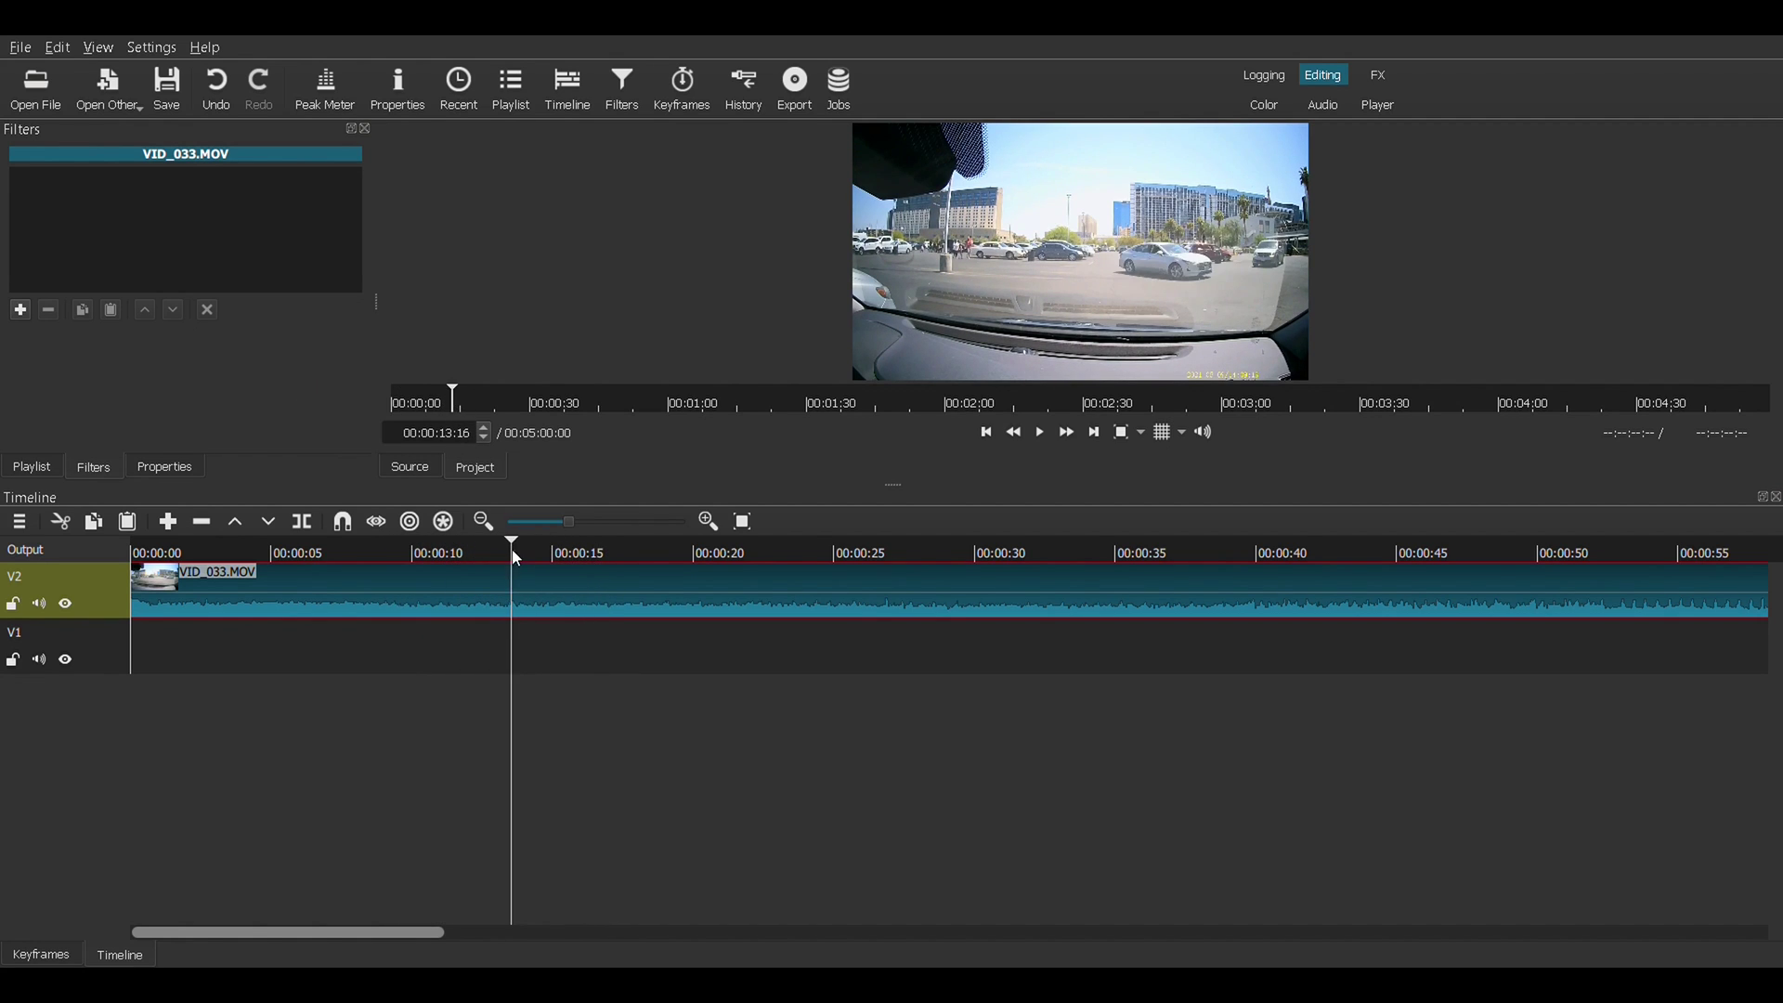
pyautogui.click(315, 521)
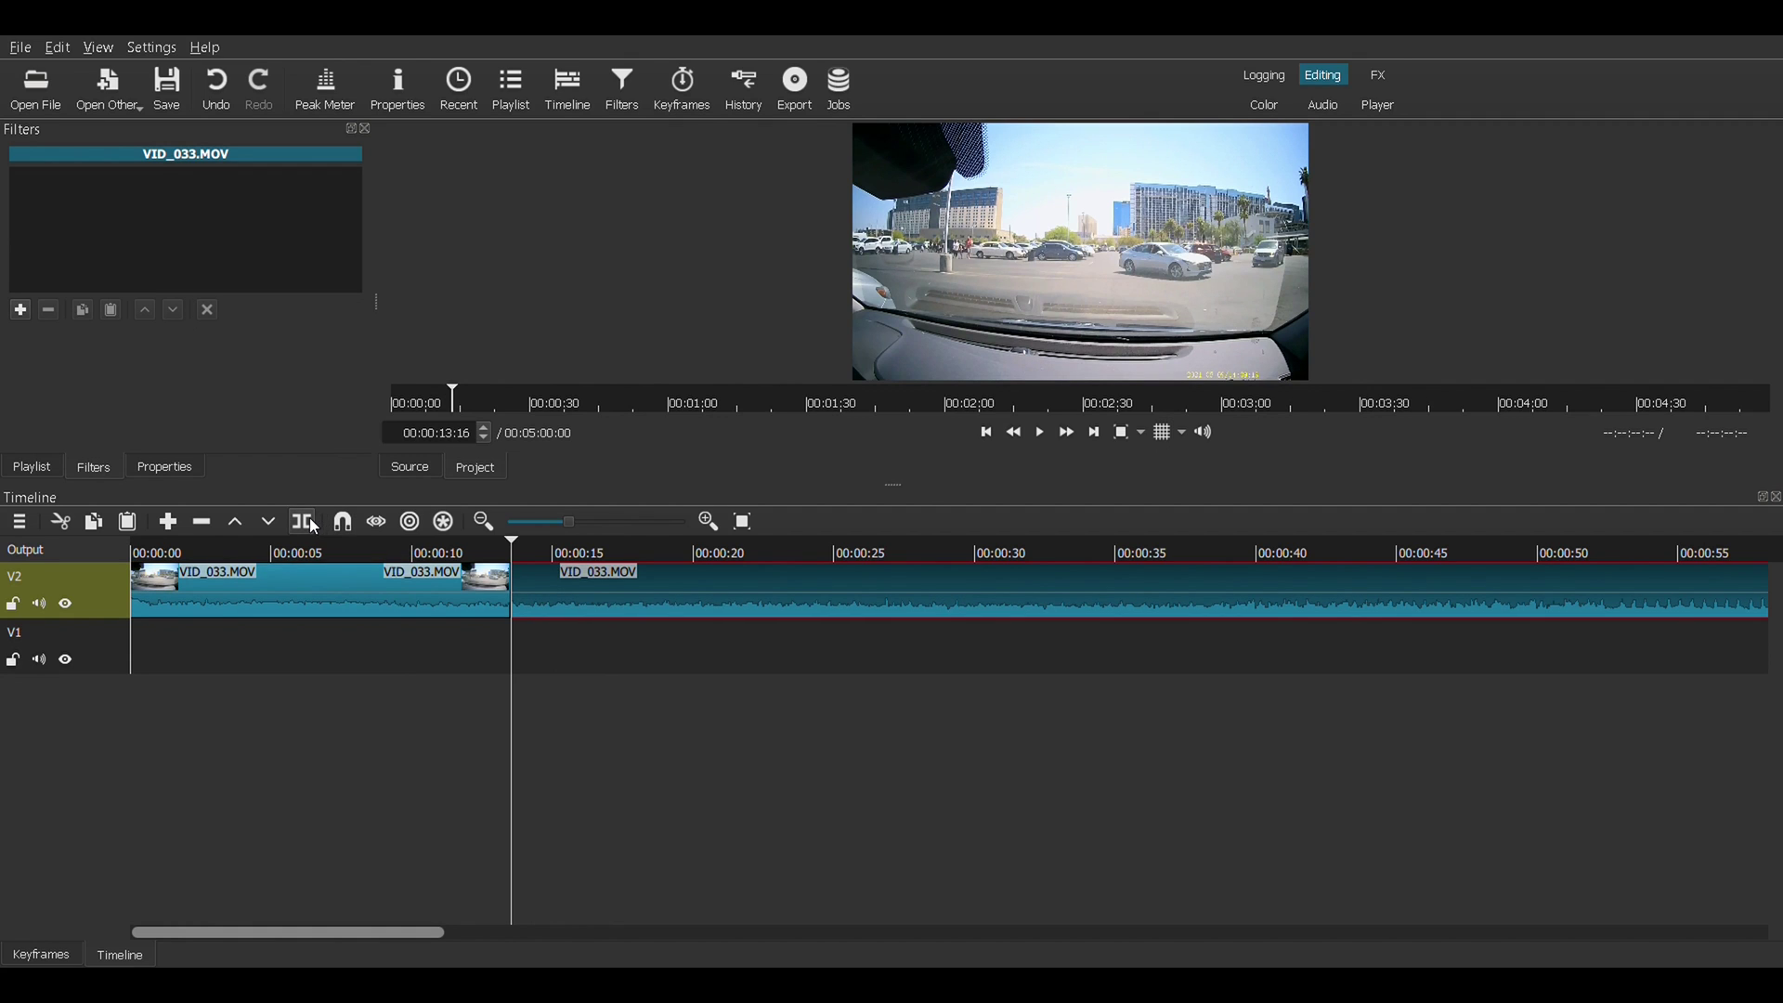
# - Remove a clip piece, closing the gap, and return the playhead to 00:00:12:23
pyautogui.rightClick(386, 589)
pyautogui.click(438, 649)
pyautogui.moveTo(506, 552)
pyautogui.mouseDown()
pyautogui.moveTo(430, 552)
pyautogui.moveTo(490, 552)
pyautogui.mouseUp()
# - Split V2 at 00:00:12:23 and delete everything after the cut
pyautogui.press('s')
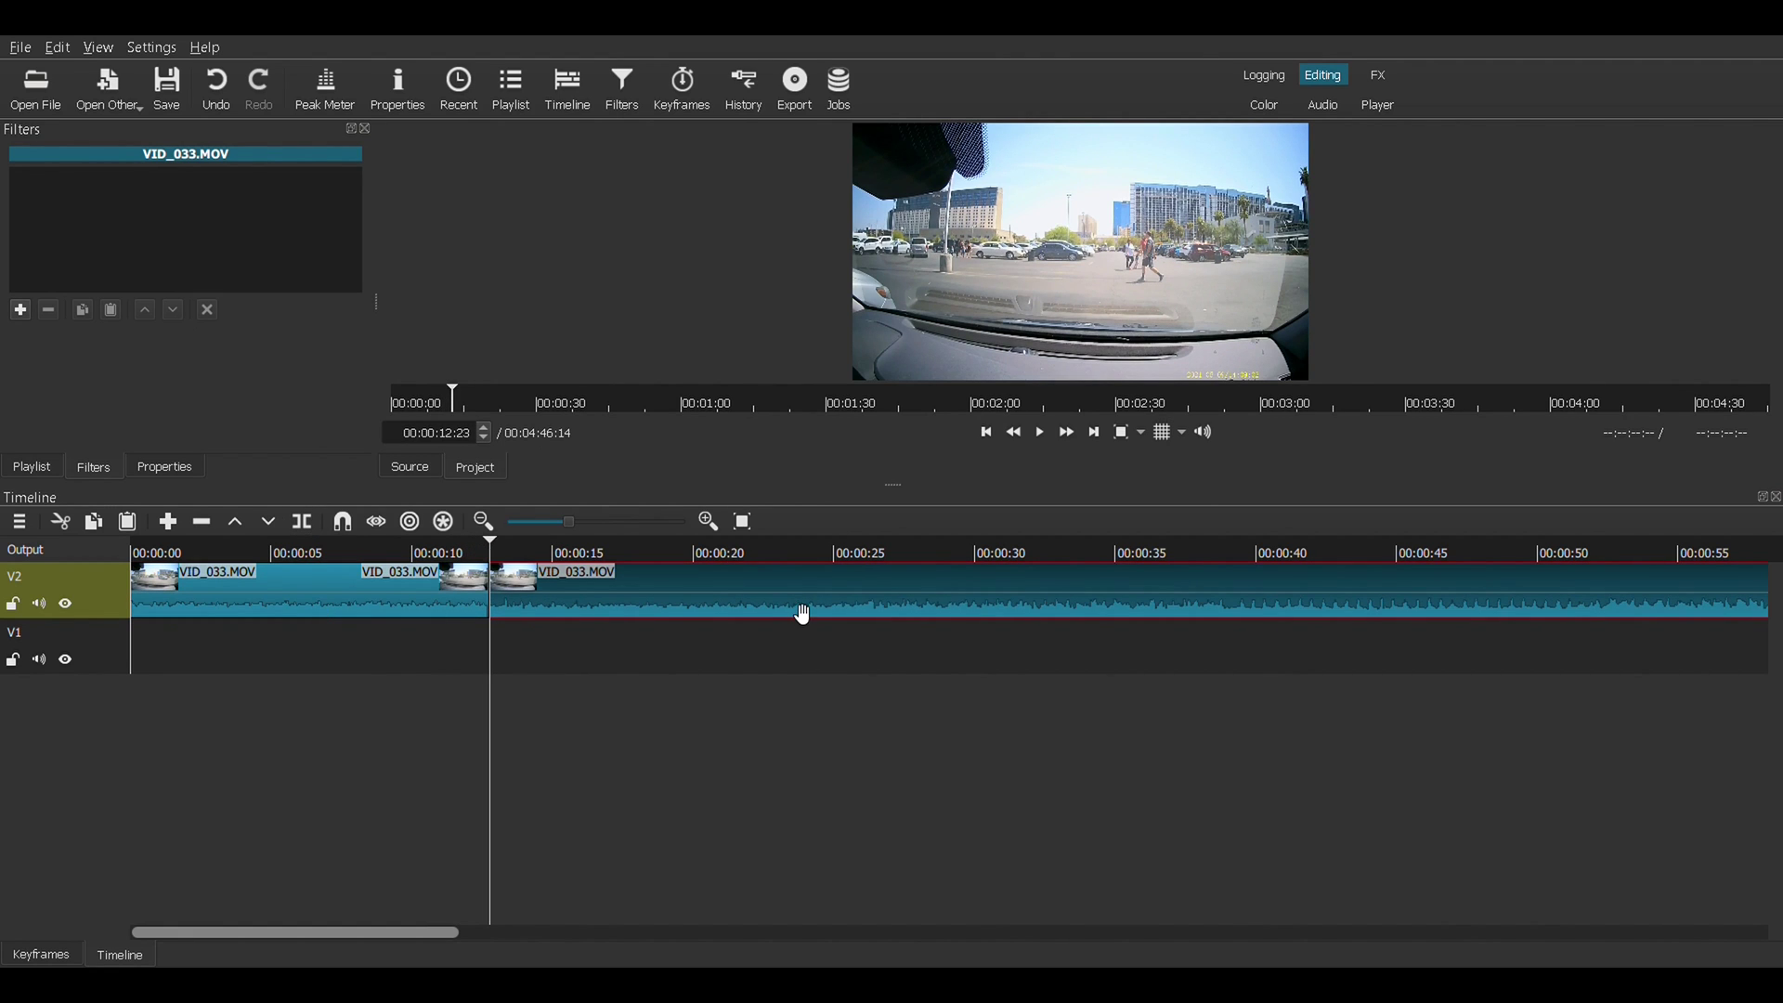
pyautogui.rightClick(803, 613)
pyautogui.click(868, 667)
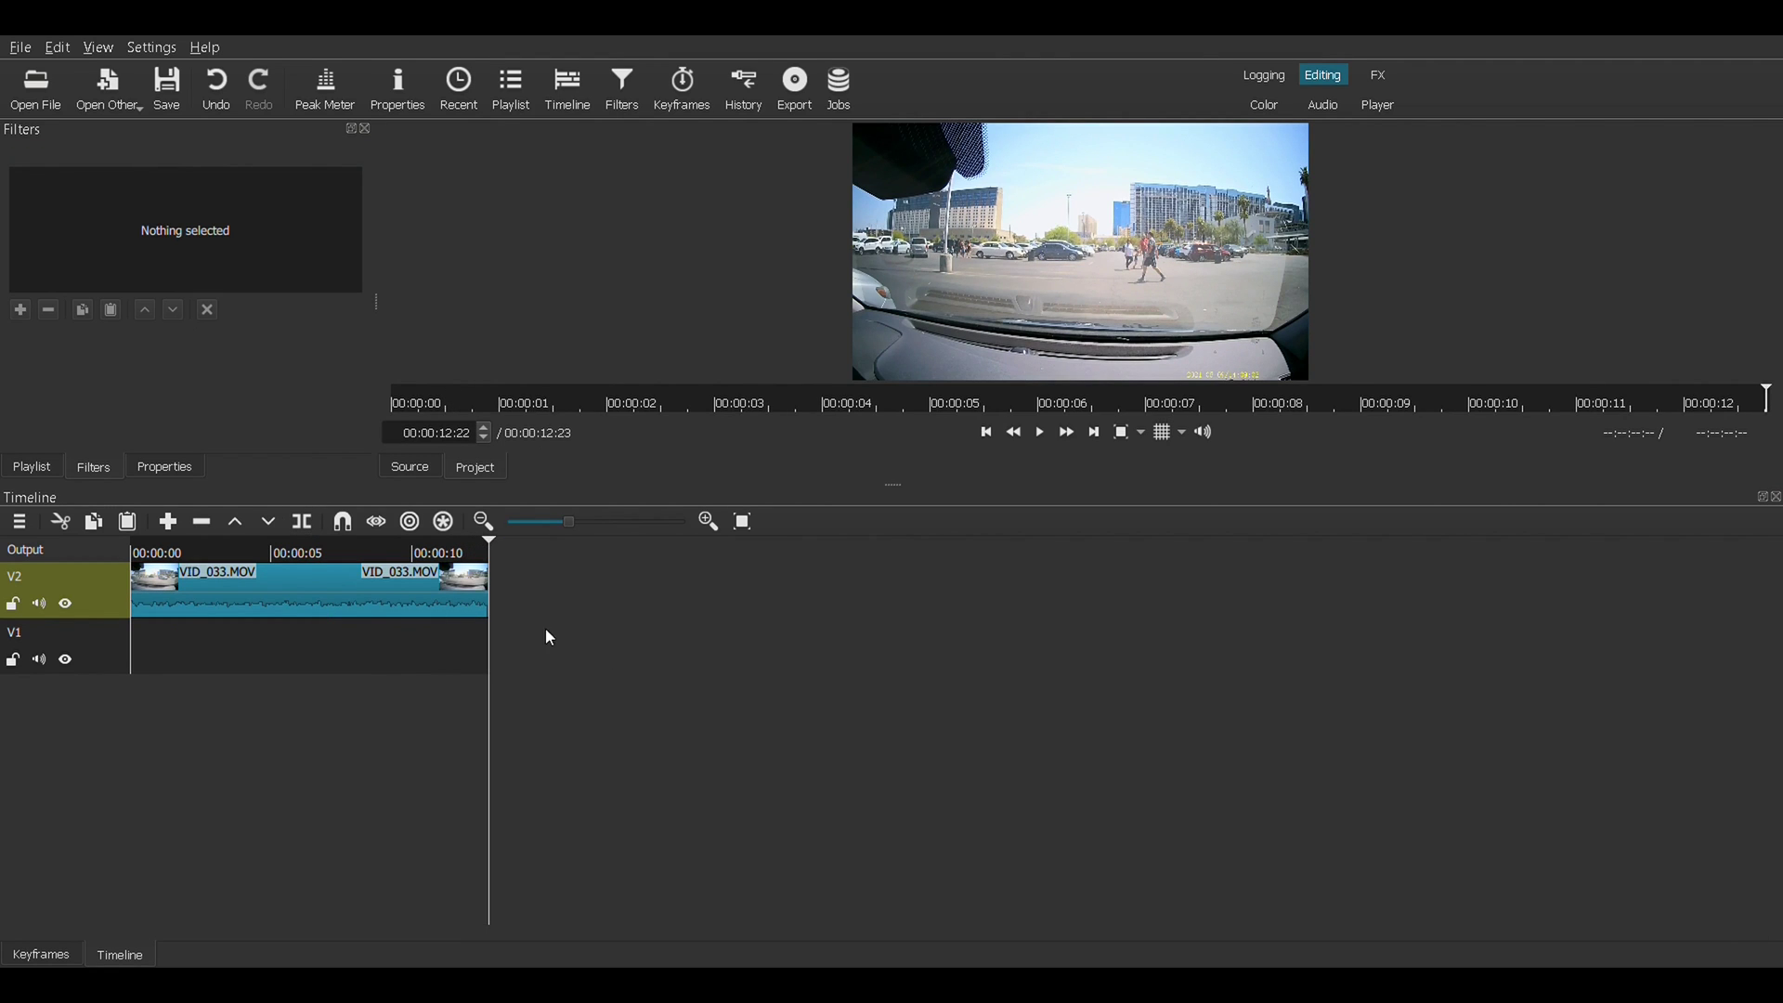
# - Mute audio on tracks V2 and V1 and enlarge the video preview
pyautogui.click(39, 605)
pyautogui.click(39, 659)
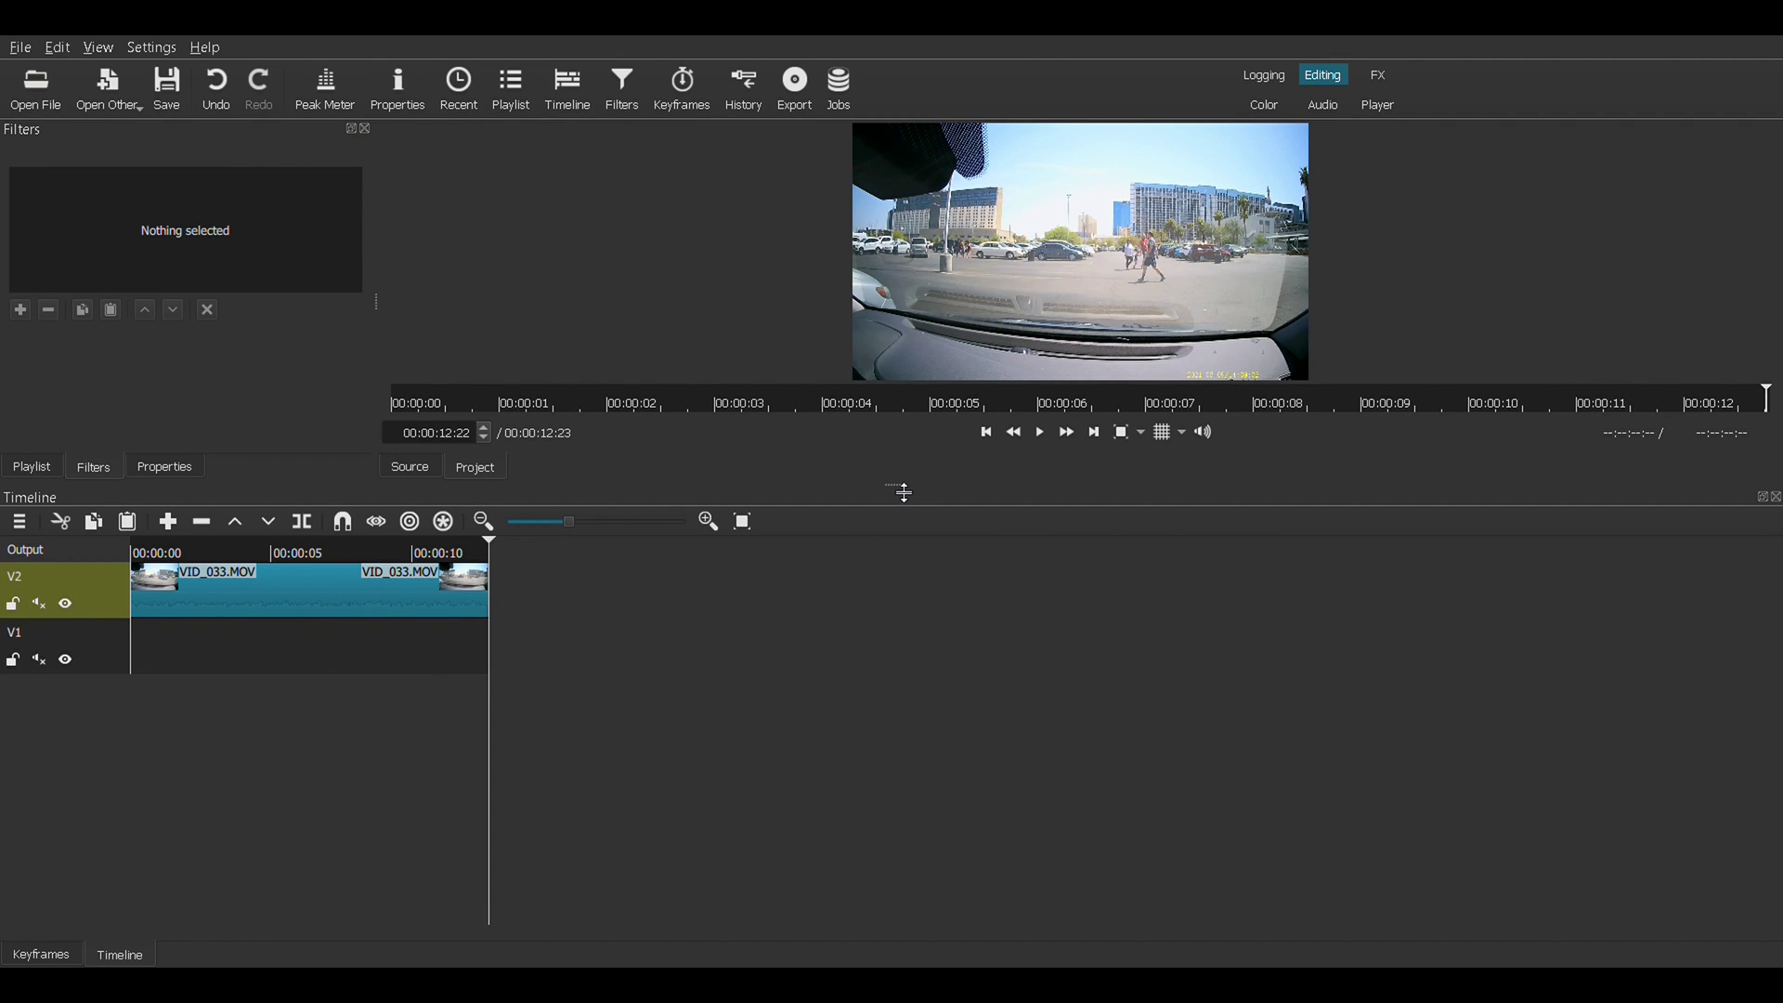
pyautogui.moveTo(900, 494); pyautogui.dragTo(896, 773)
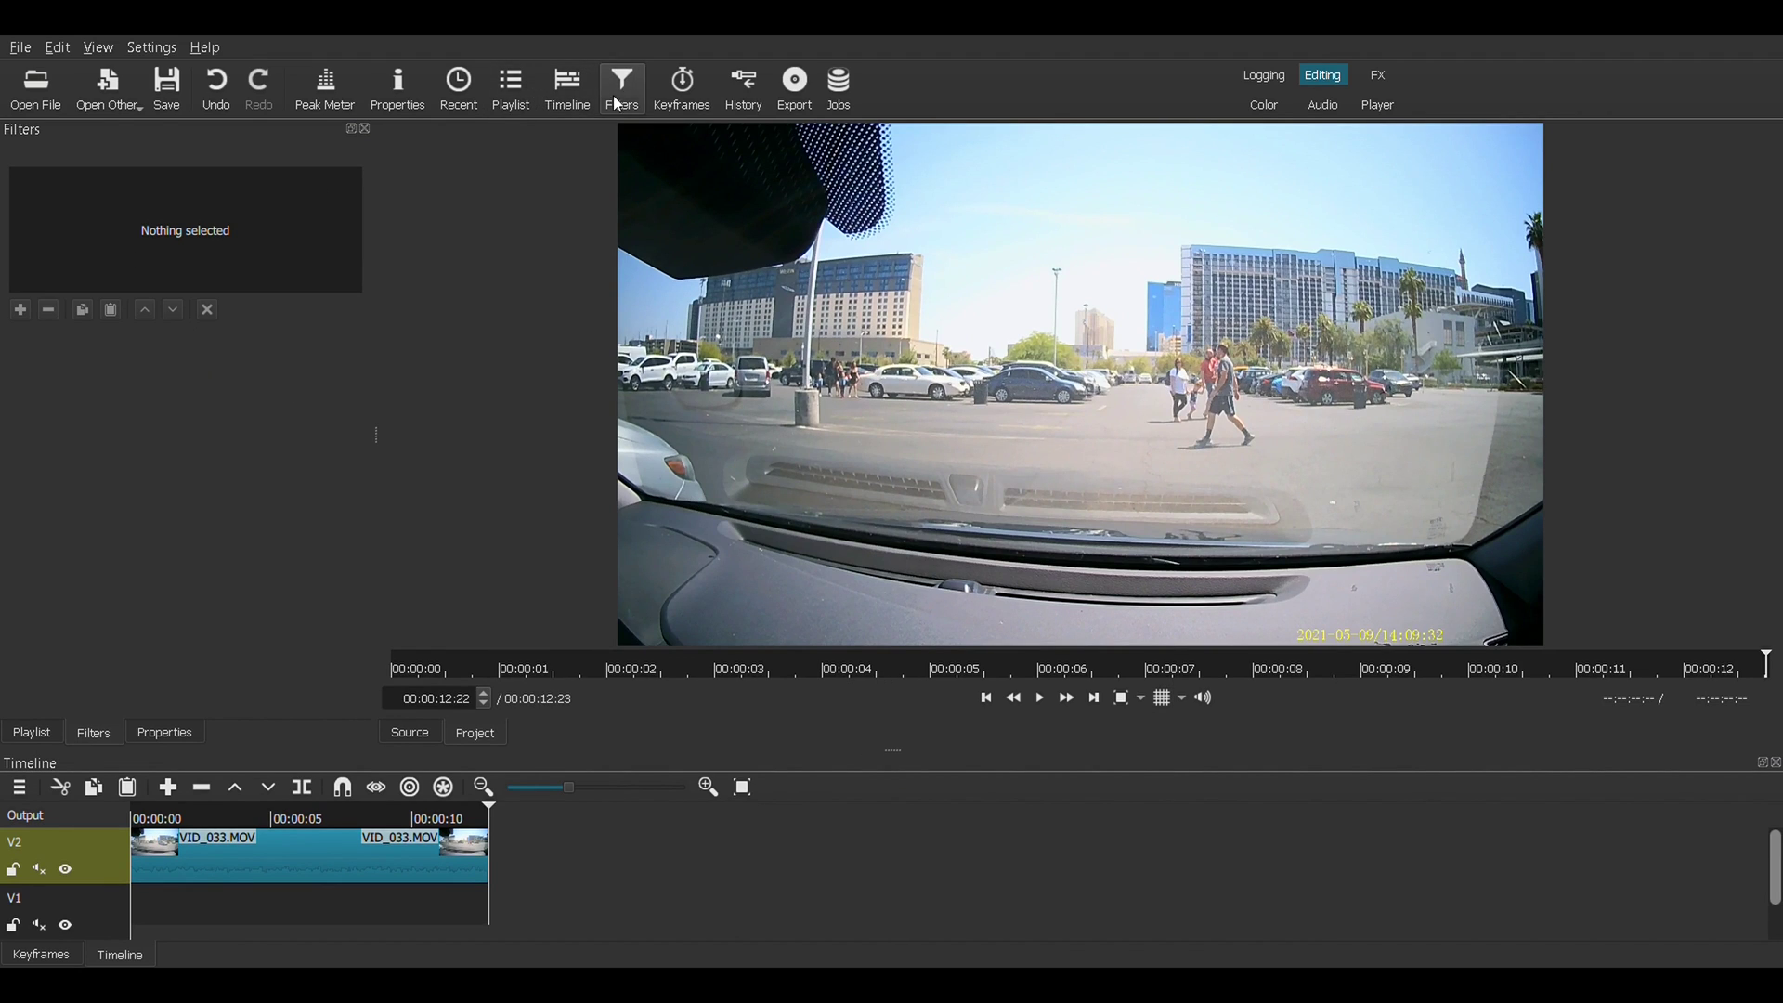
# - Add a Mask: Simple Shape filter to the VID_033.MOV clip
pyautogui.click(344, 875)
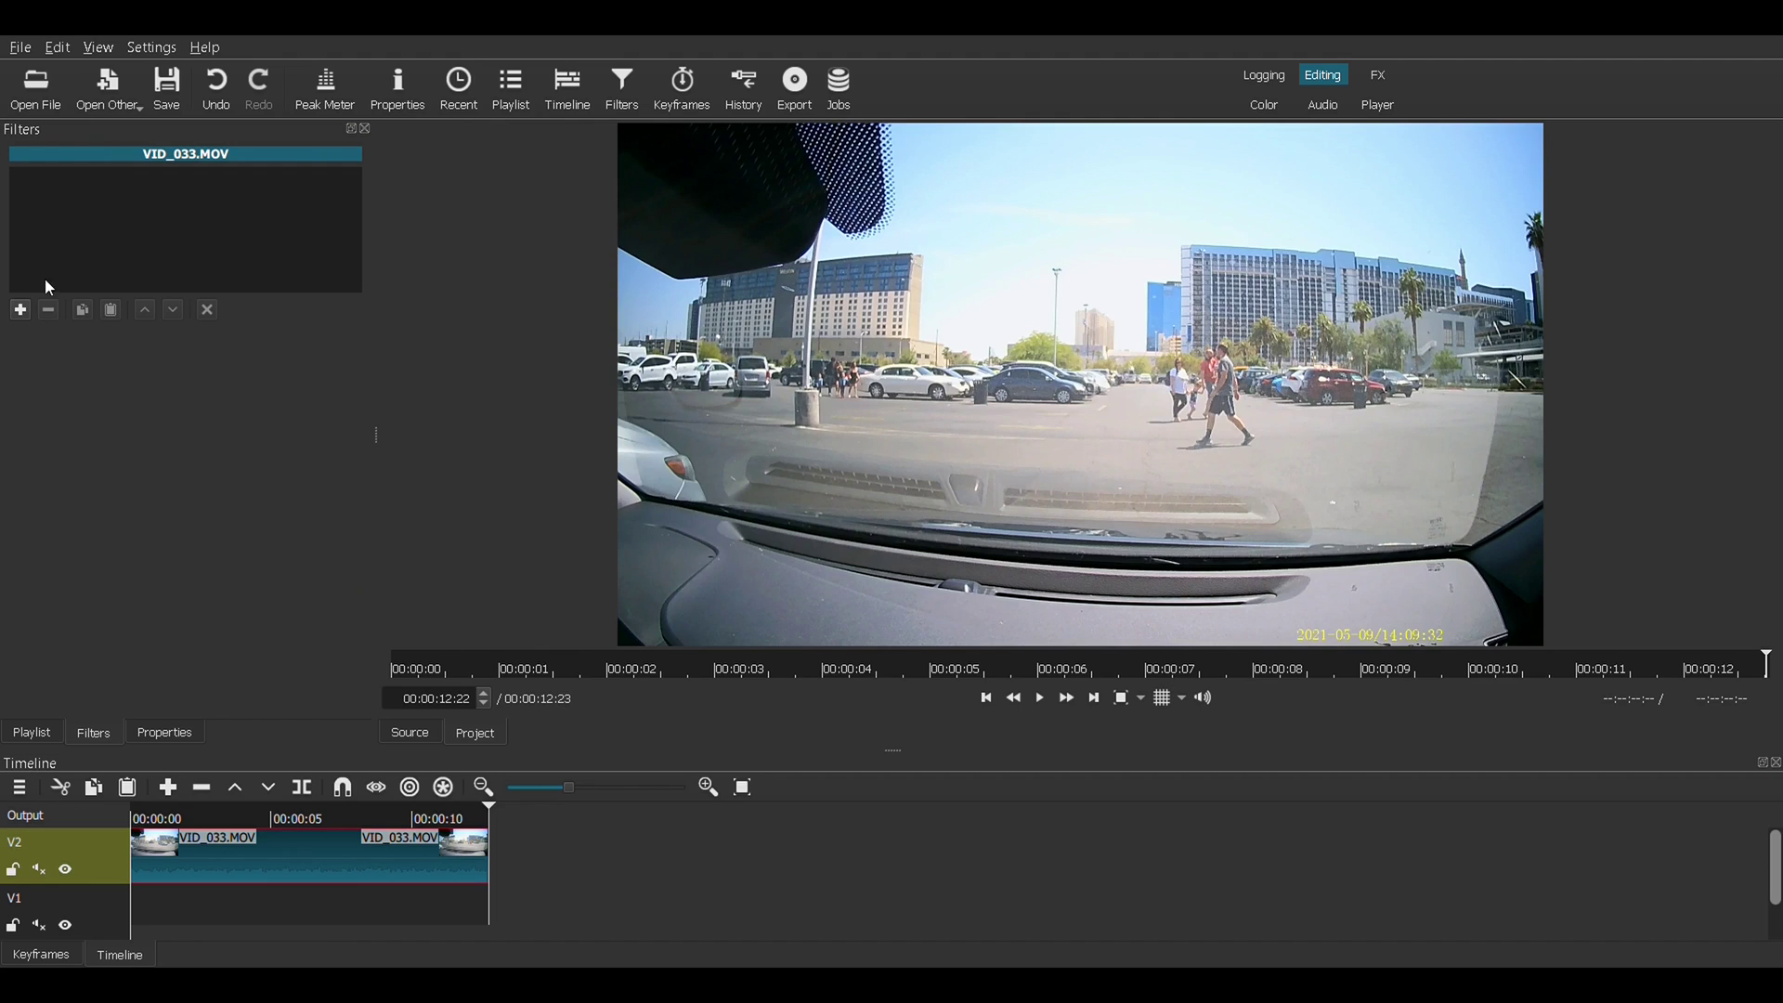
pyautogui.click(20, 309)
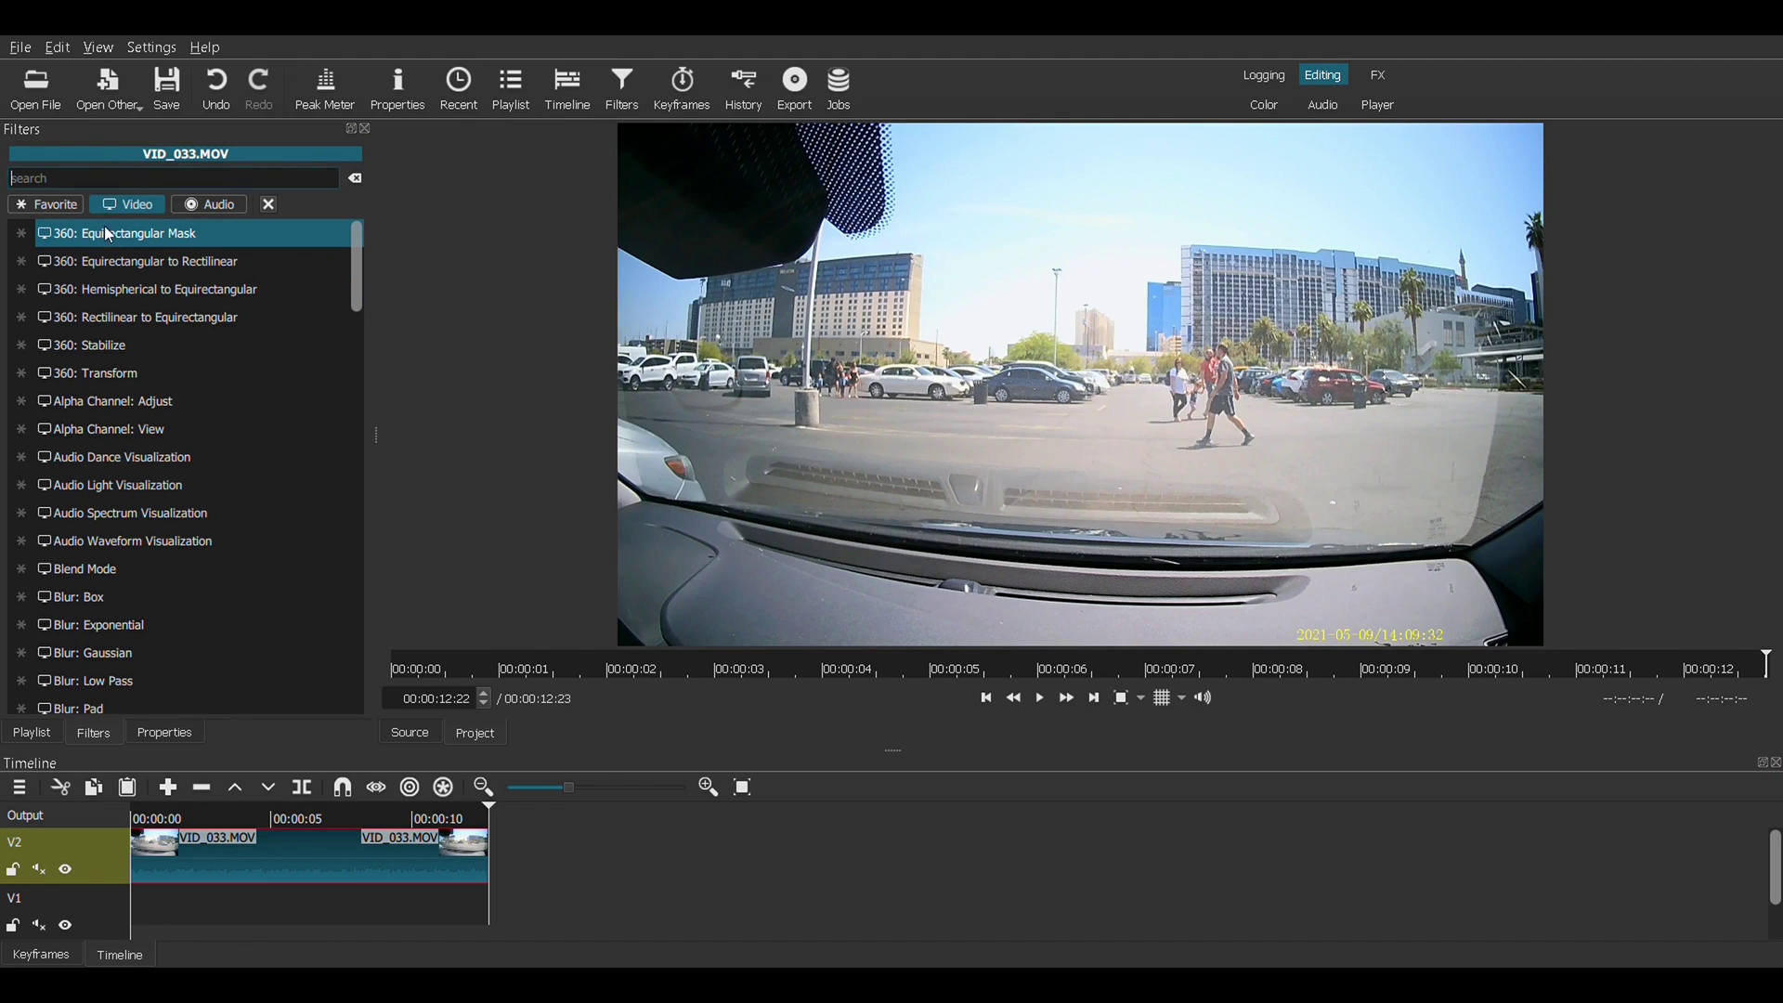
pyautogui.write('mask')
pyautogui.click(133, 321)
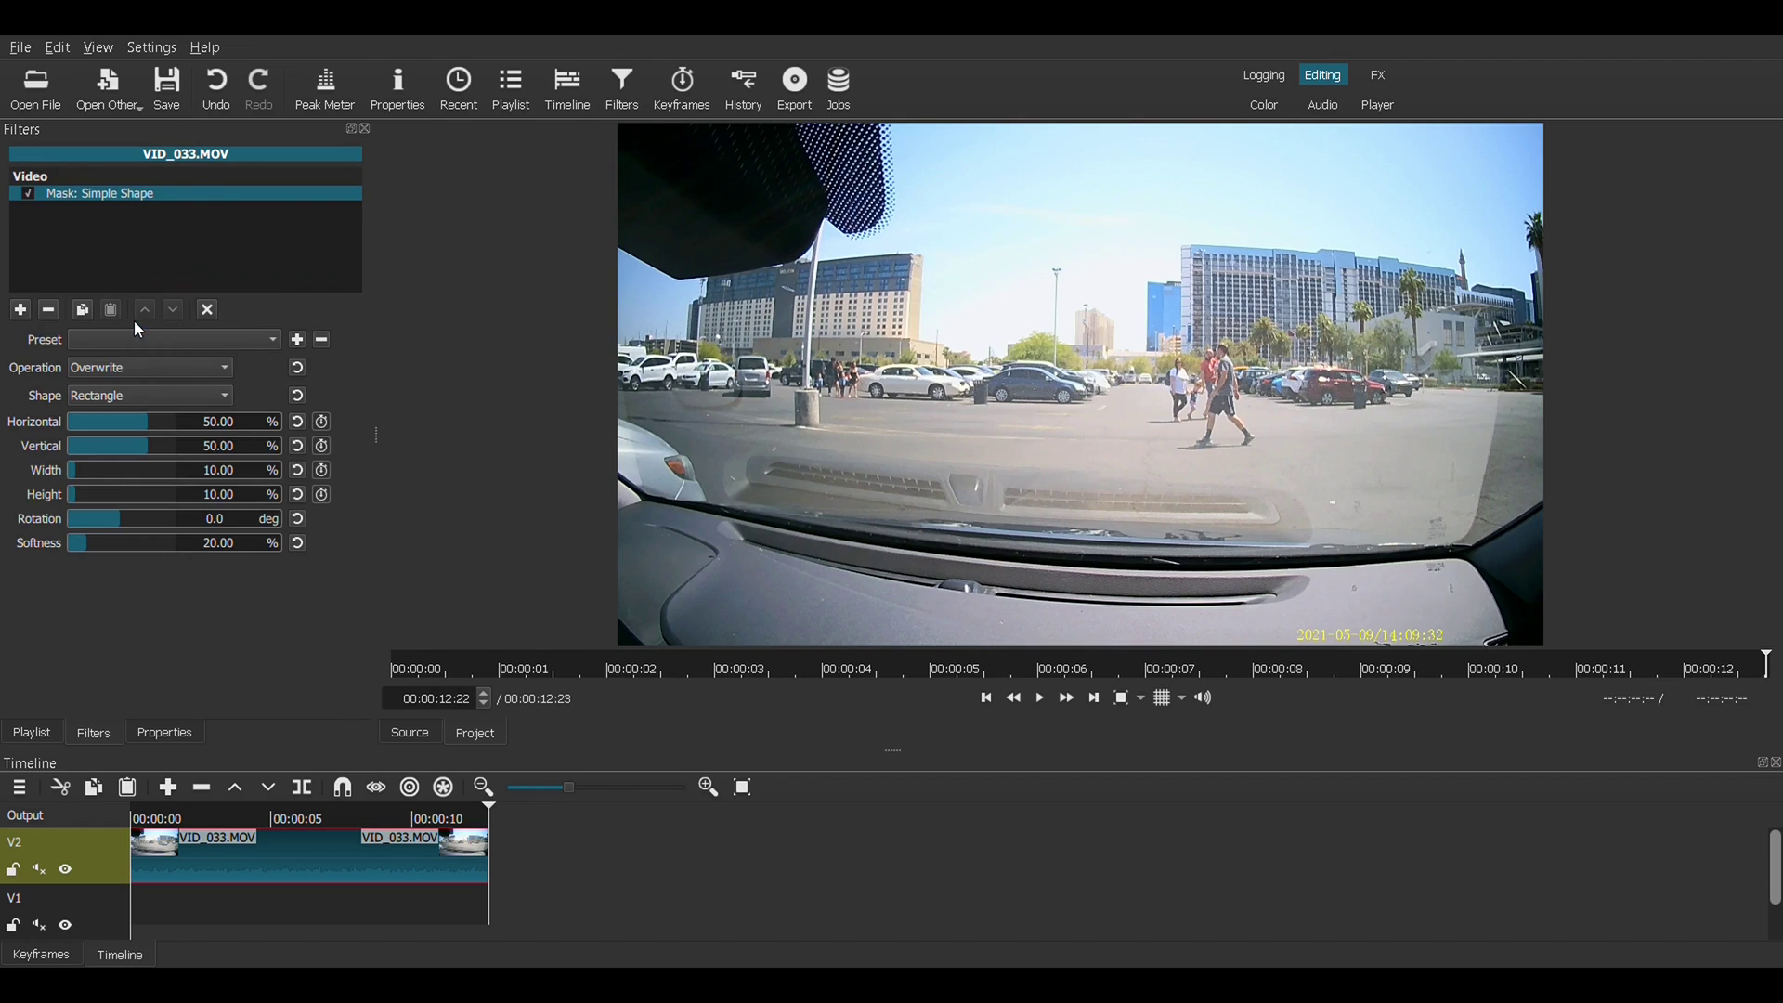
# - Add the Mask: Apply filter to the clip
pyautogui.click(21, 309)
pyautogui.write('mask')
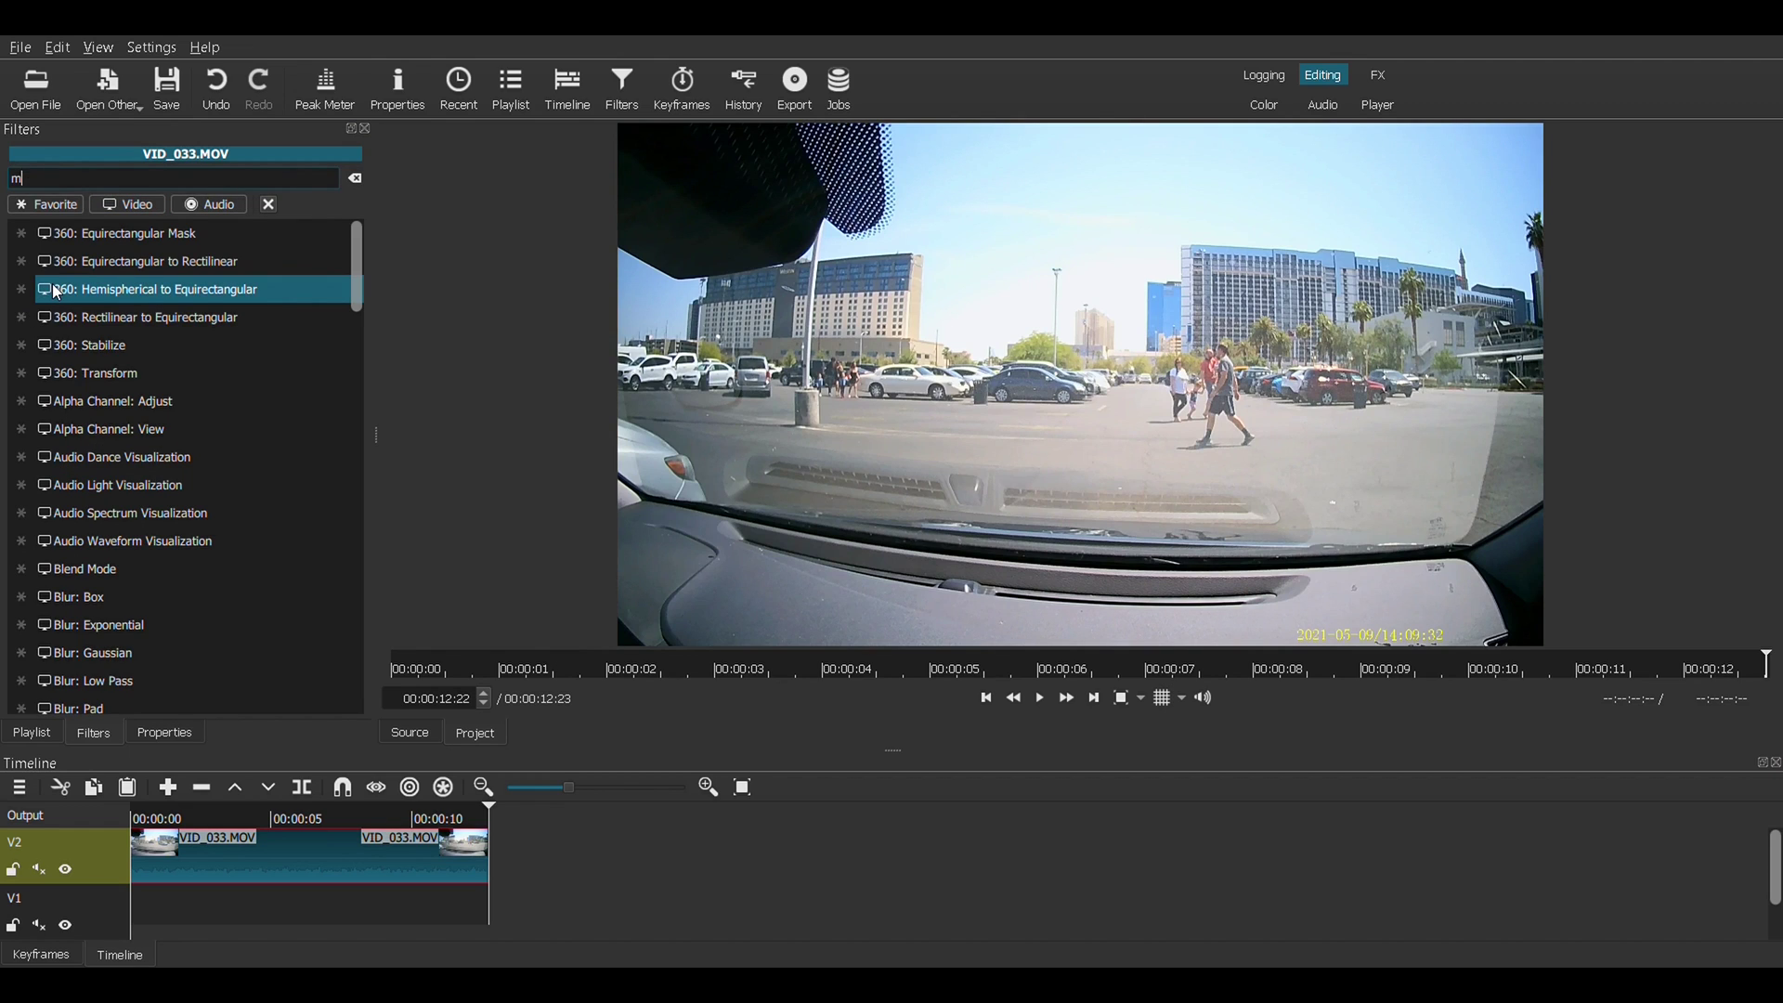
pyautogui.click(82, 261)
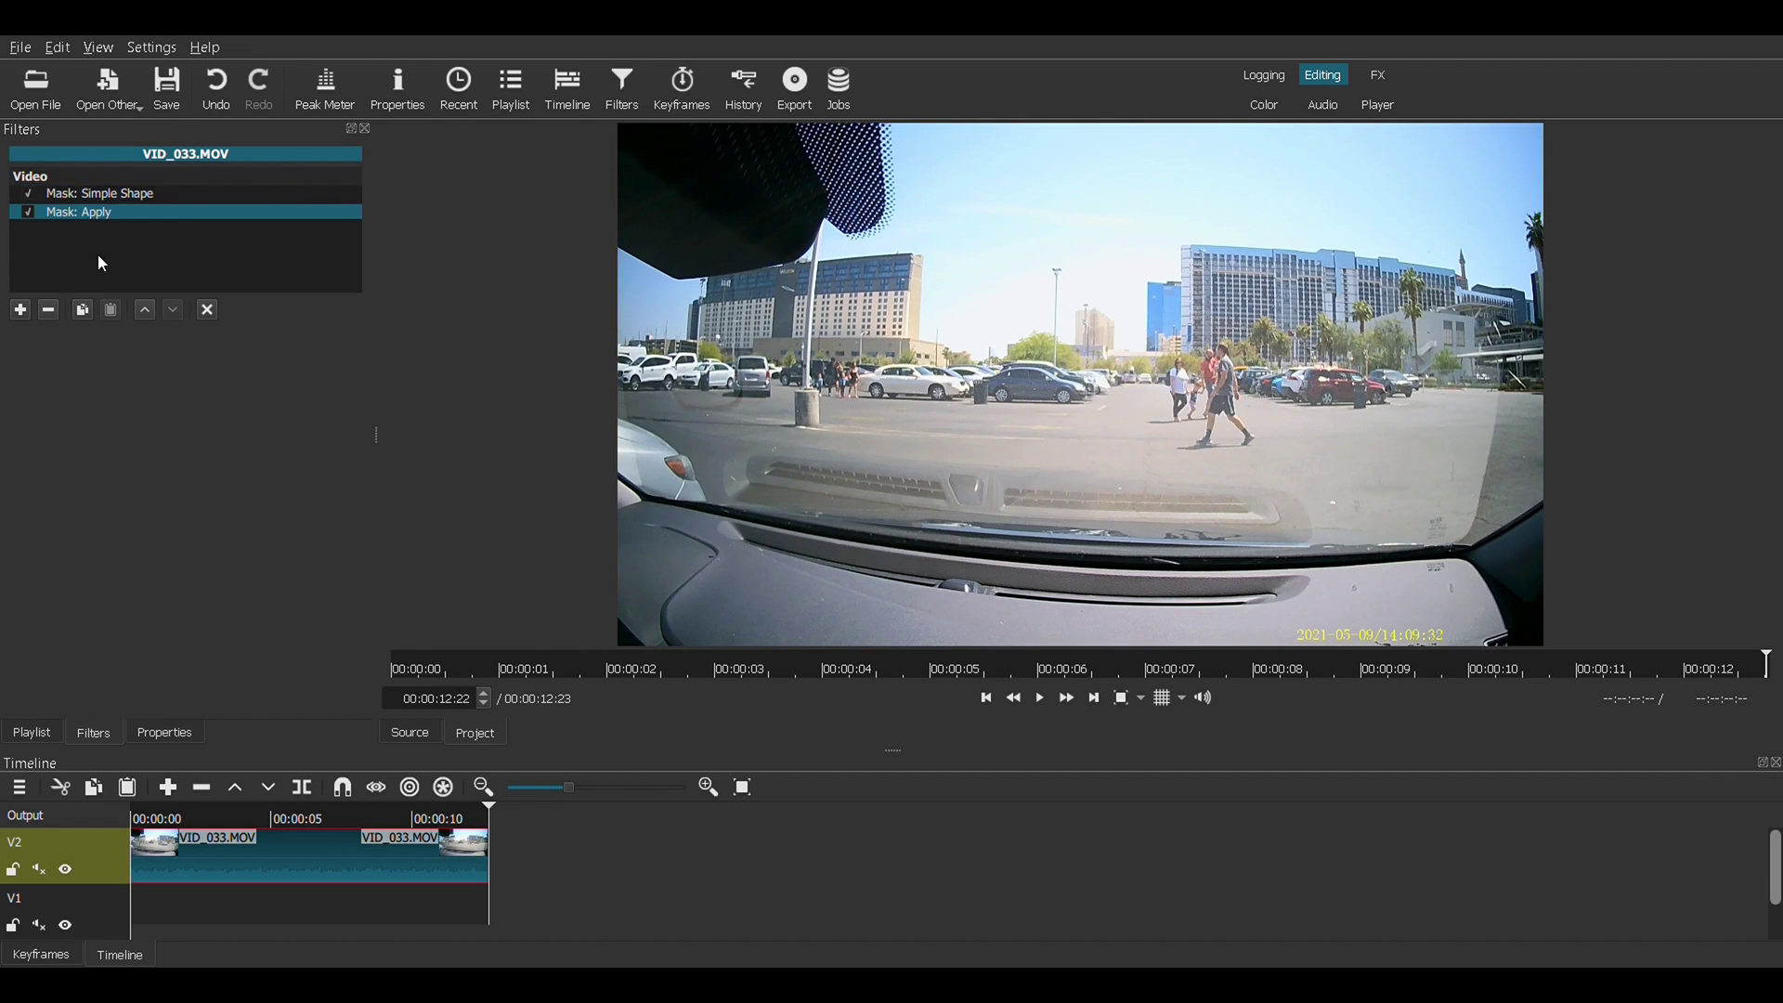
# - Add a Blur: Gaussian filter between the two mask filters
pyautogui.click(21, 310)
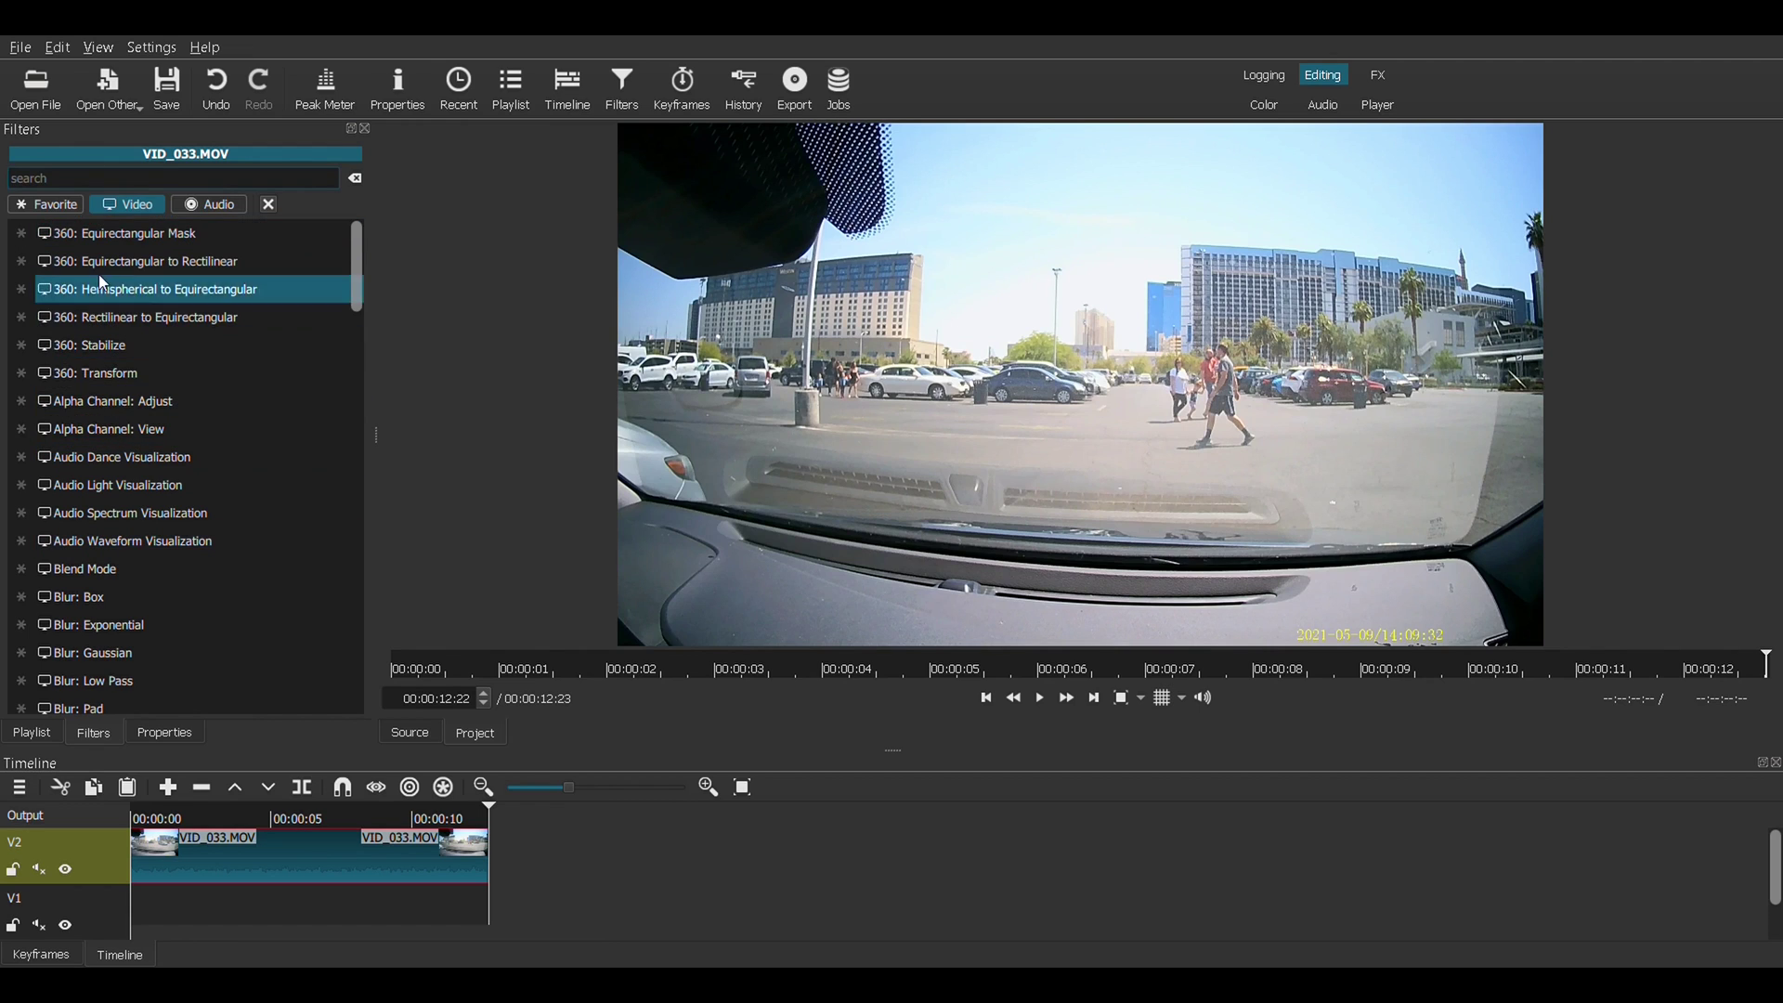
pyautogui.scroll(-2, 152, 459)
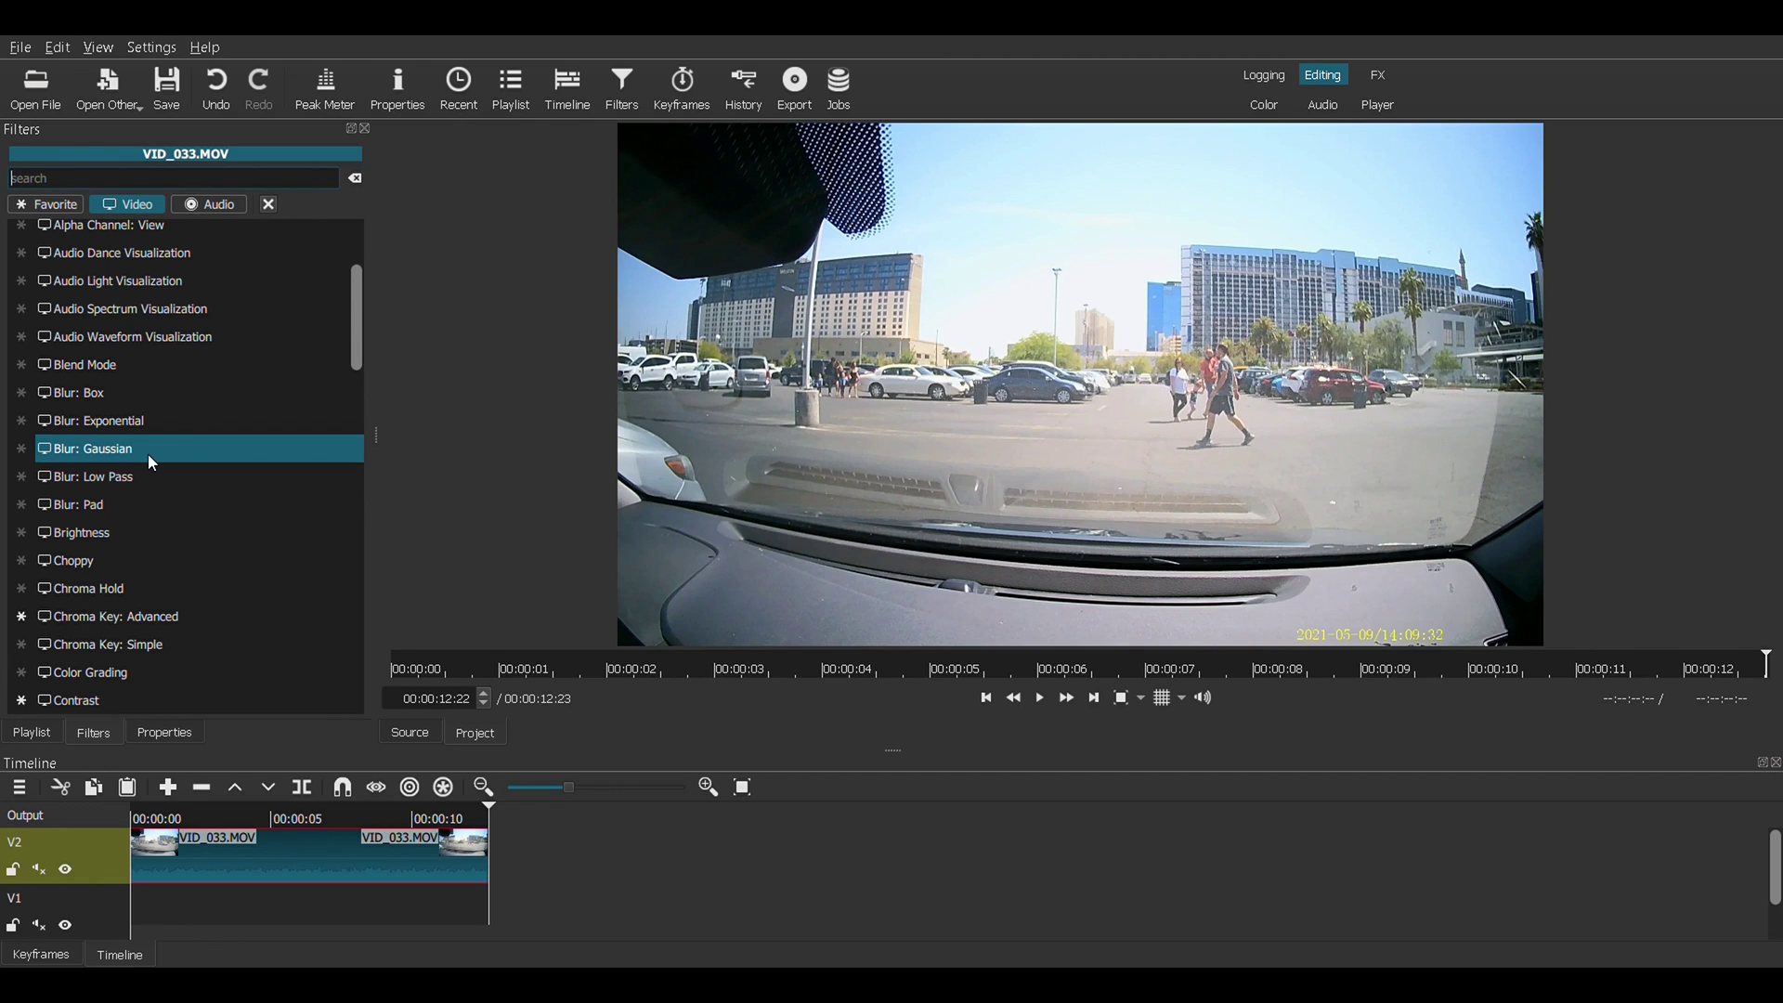
pyautogui.click(149, 453)
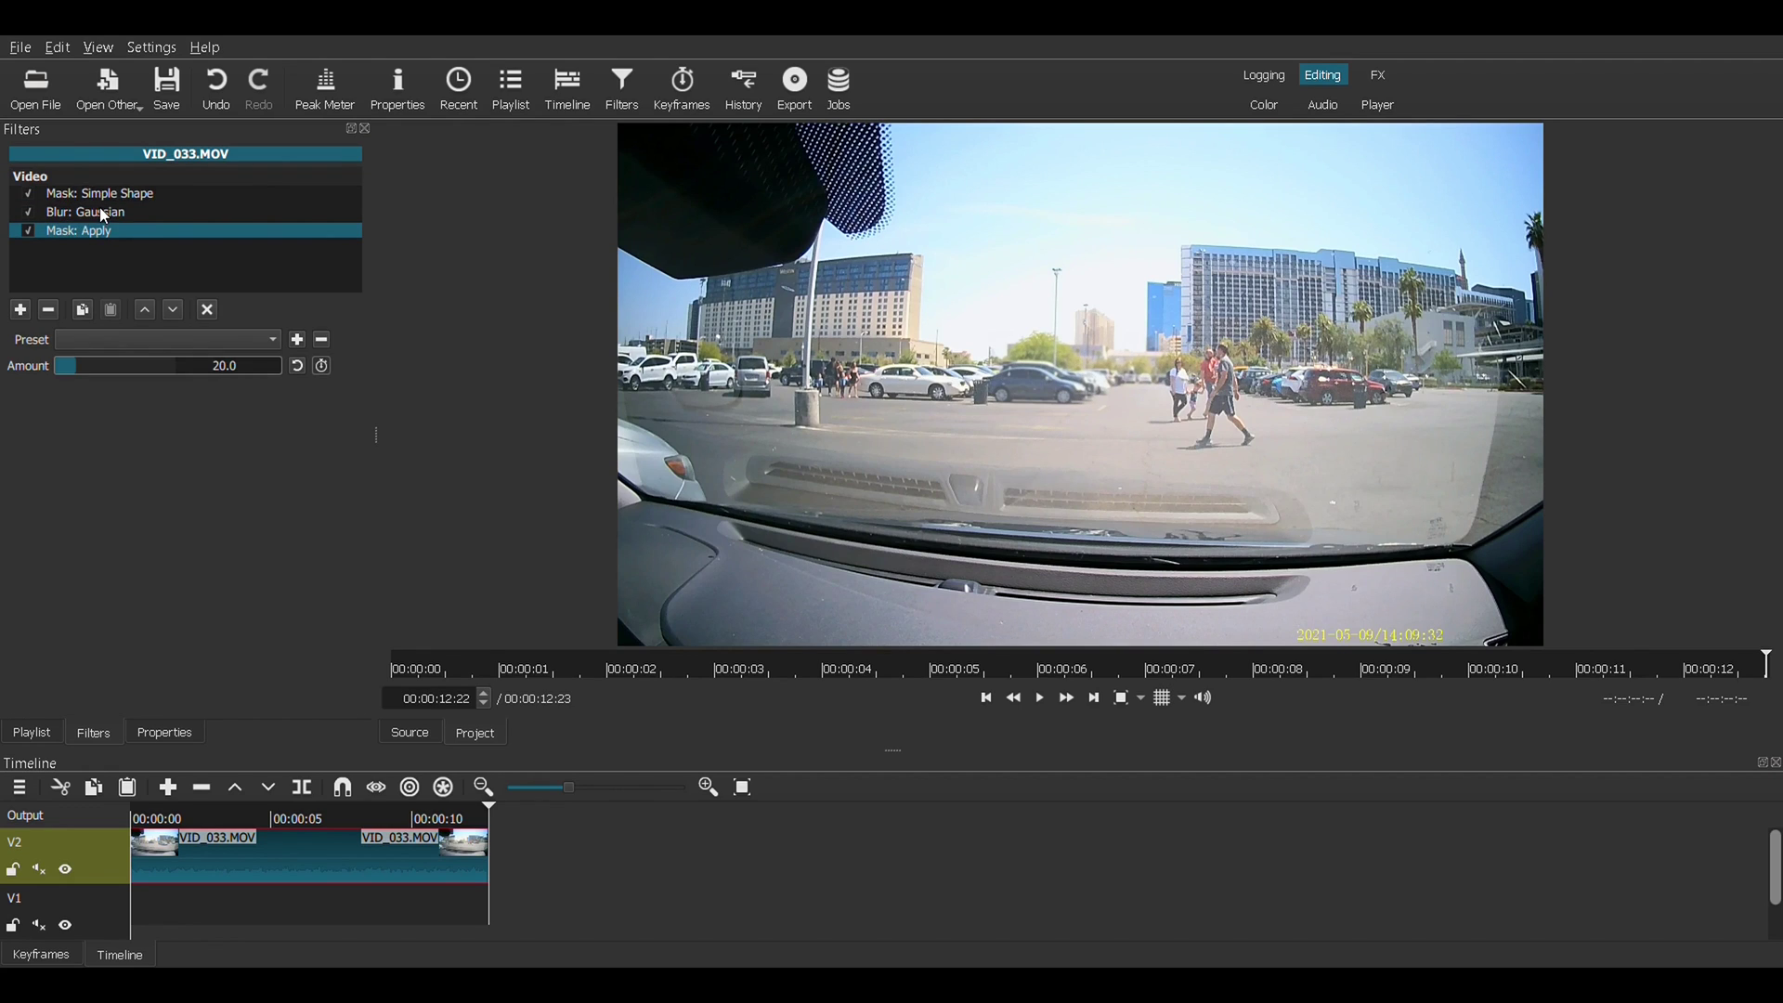
# - Set the Blur: Gaussian Amount to 100.0
pyautogui.click(99, 210)
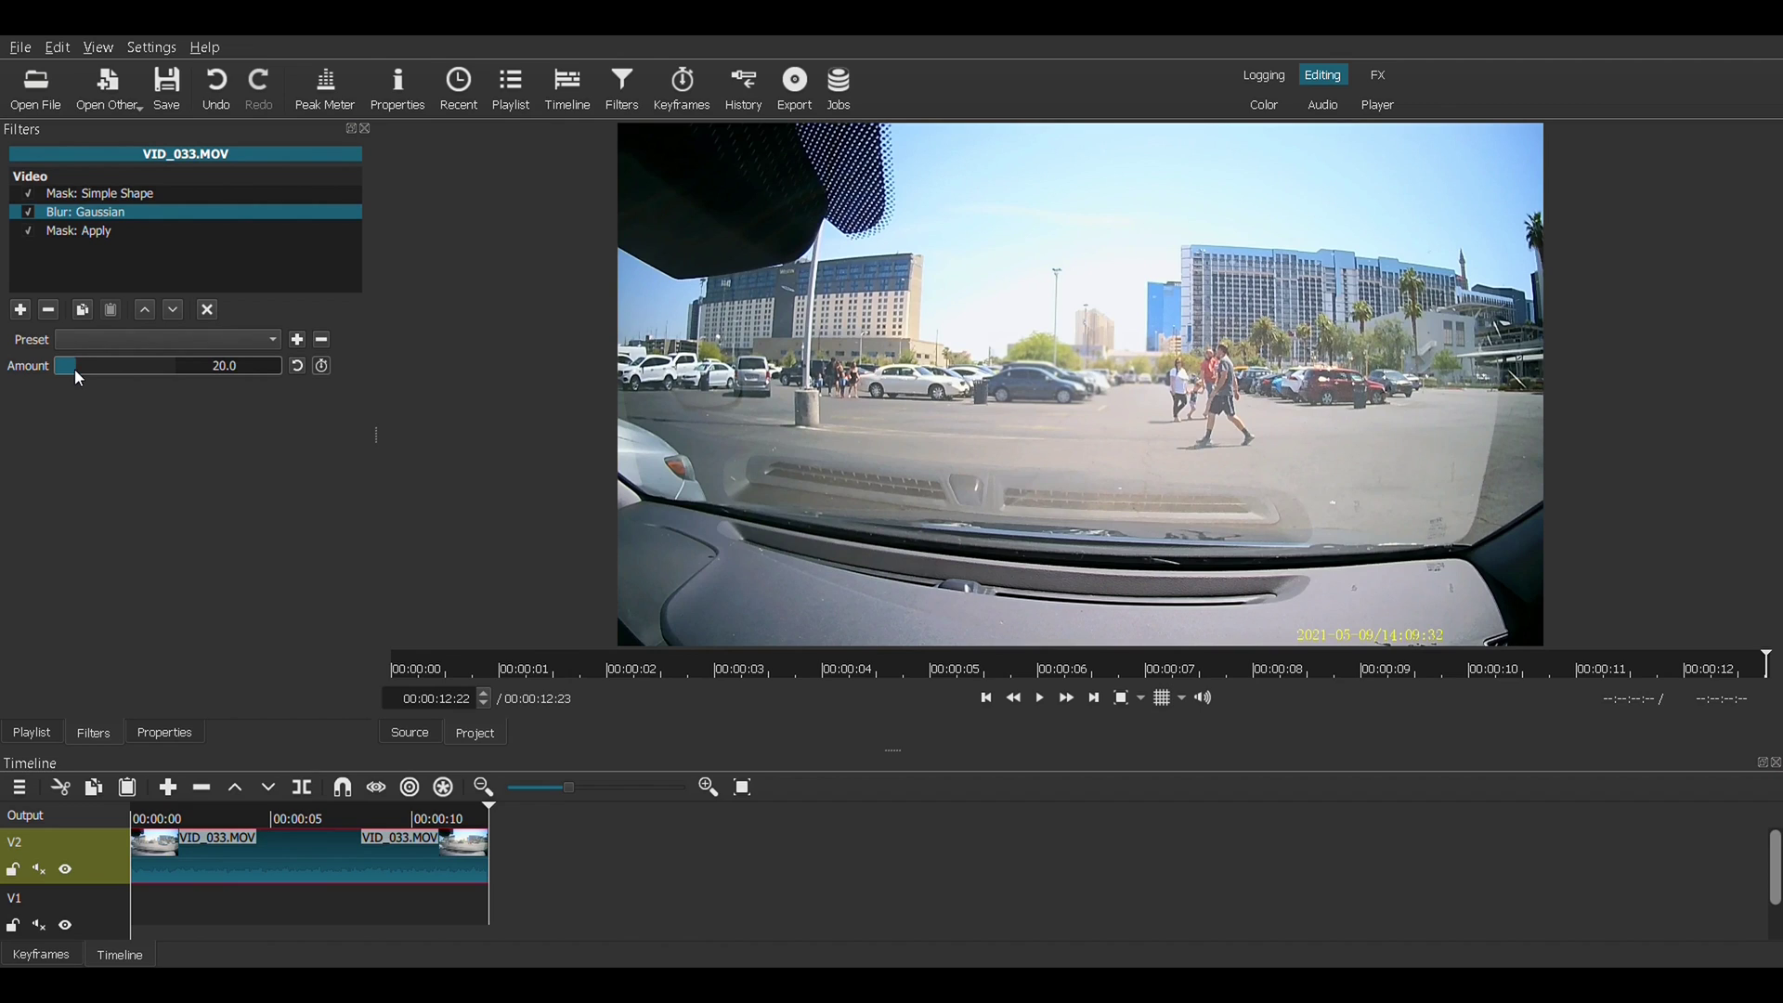
pyautogui.moveTo(76, 366); pyautogui.dragTo(249, 381)
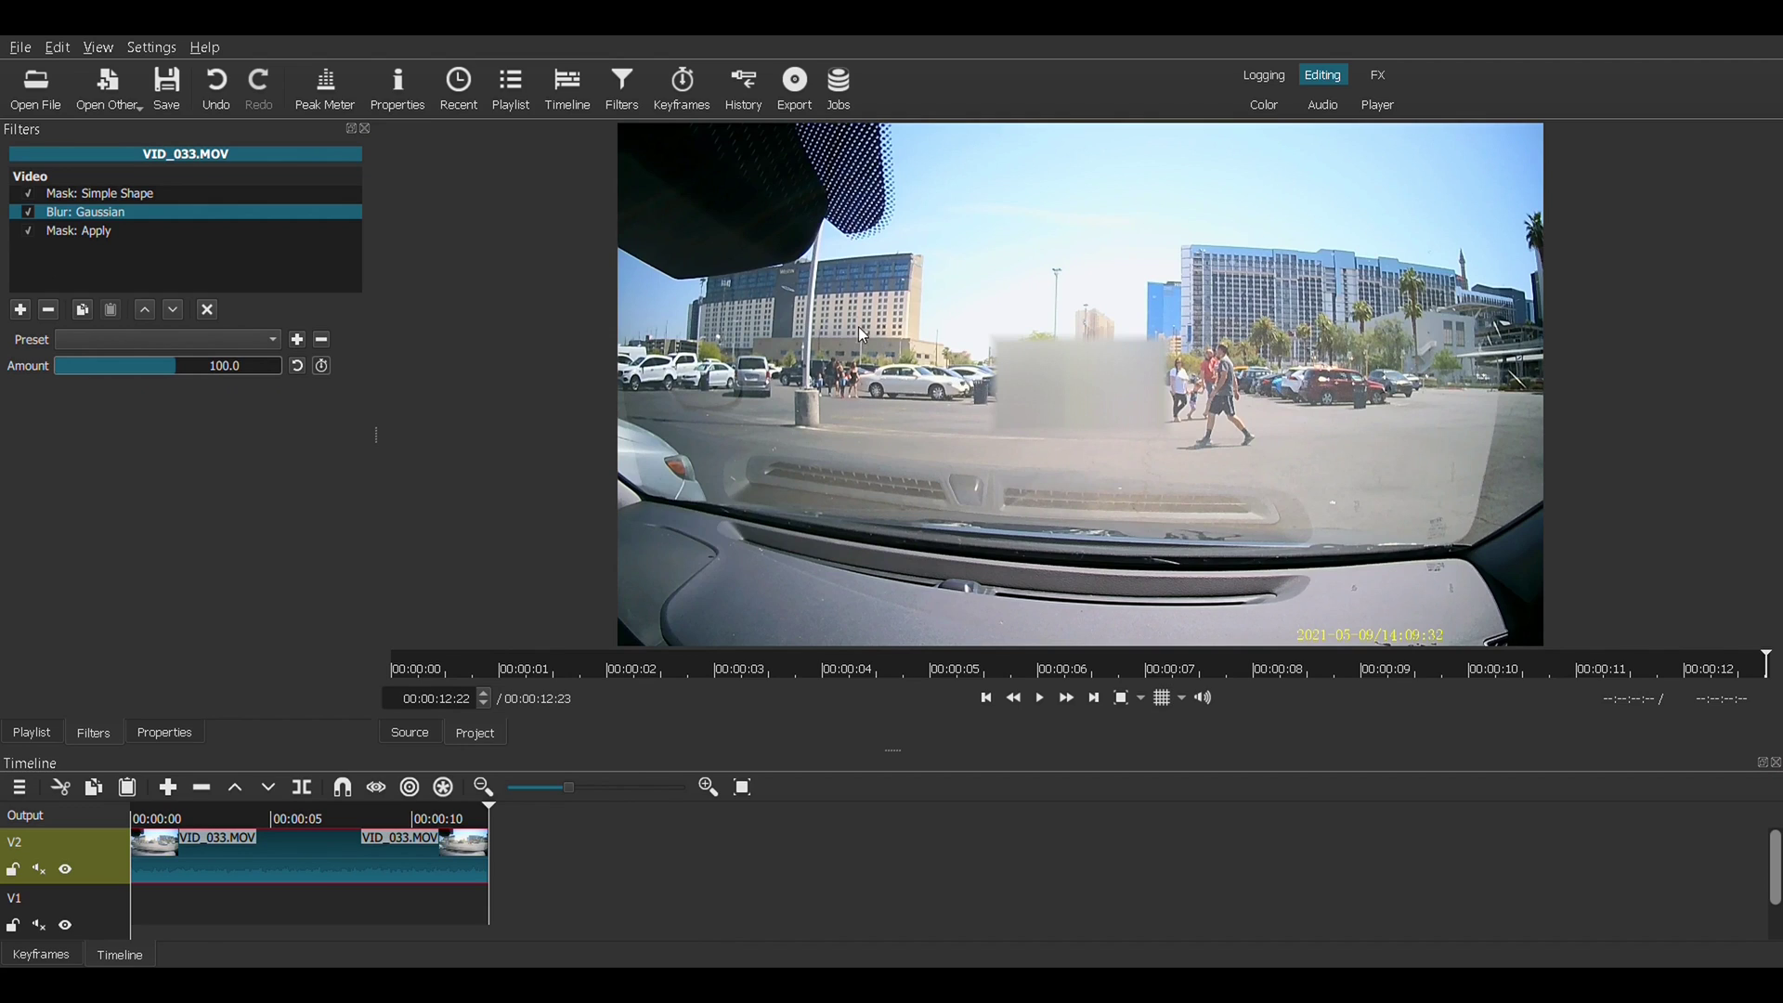
# - Try Ellipse, Triangle and Diamond shapes for the Simple Shape mask
pyautogui.click(94, 197)
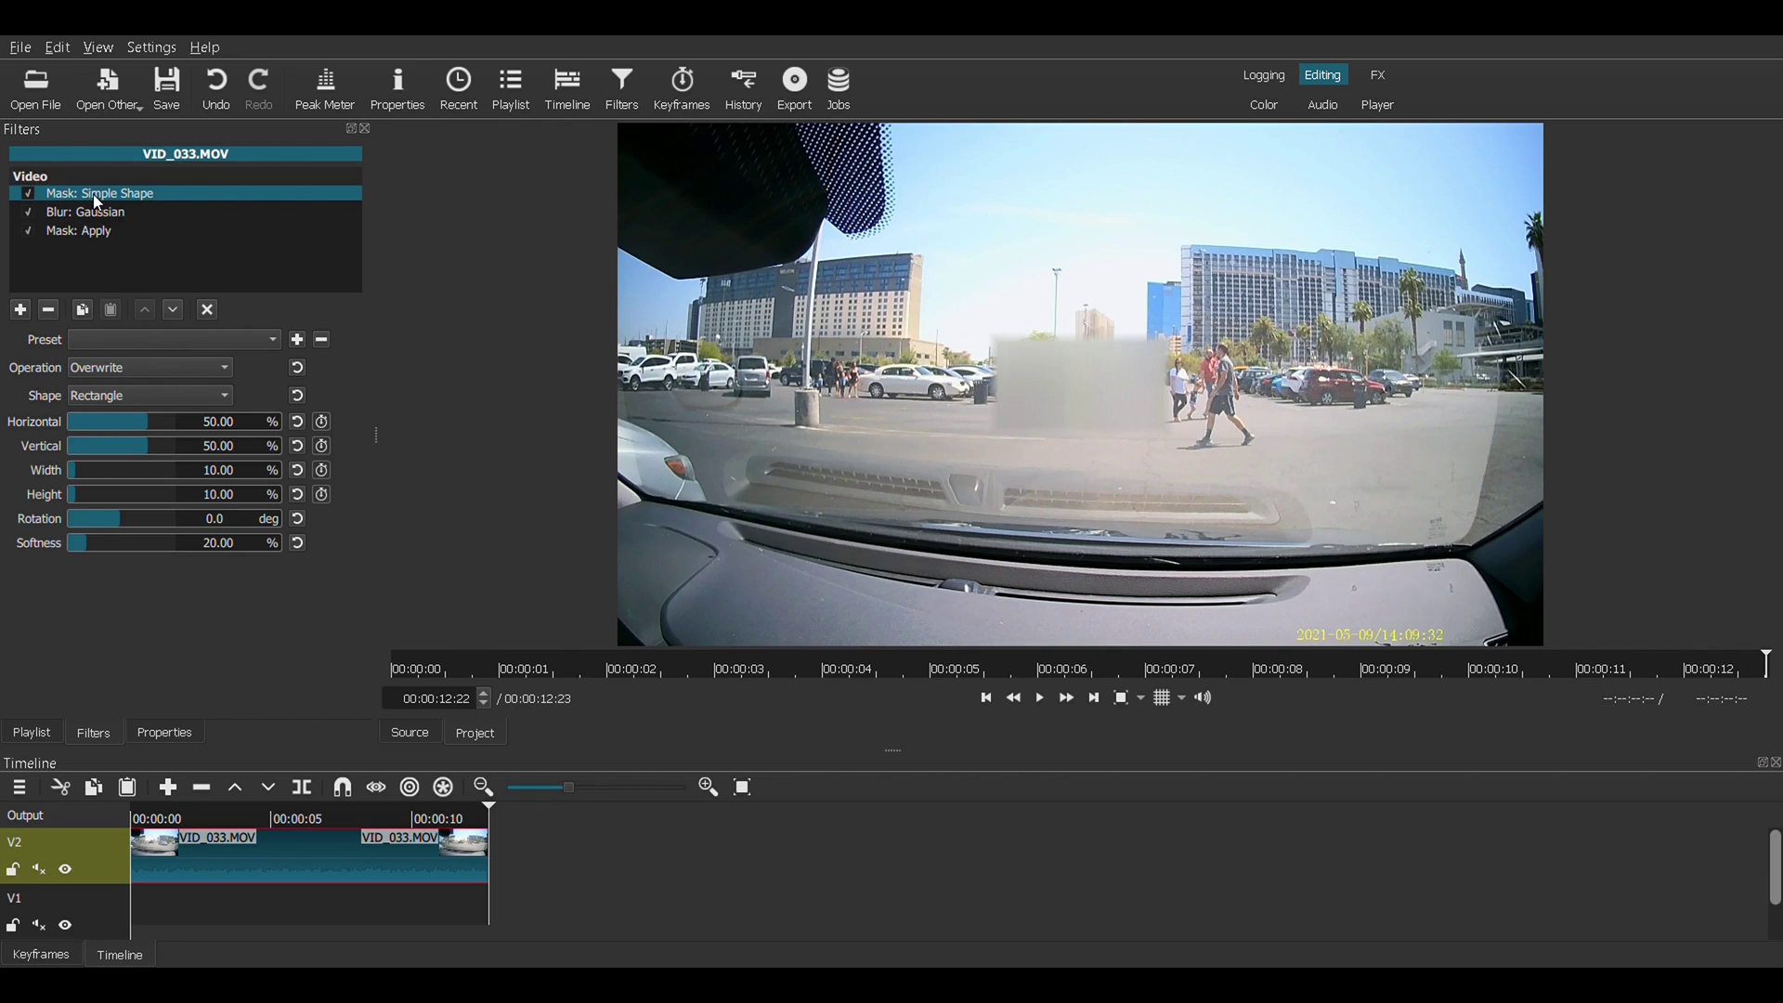
pyautogui.click(142, 395)
pyautogui.click(141, 431)
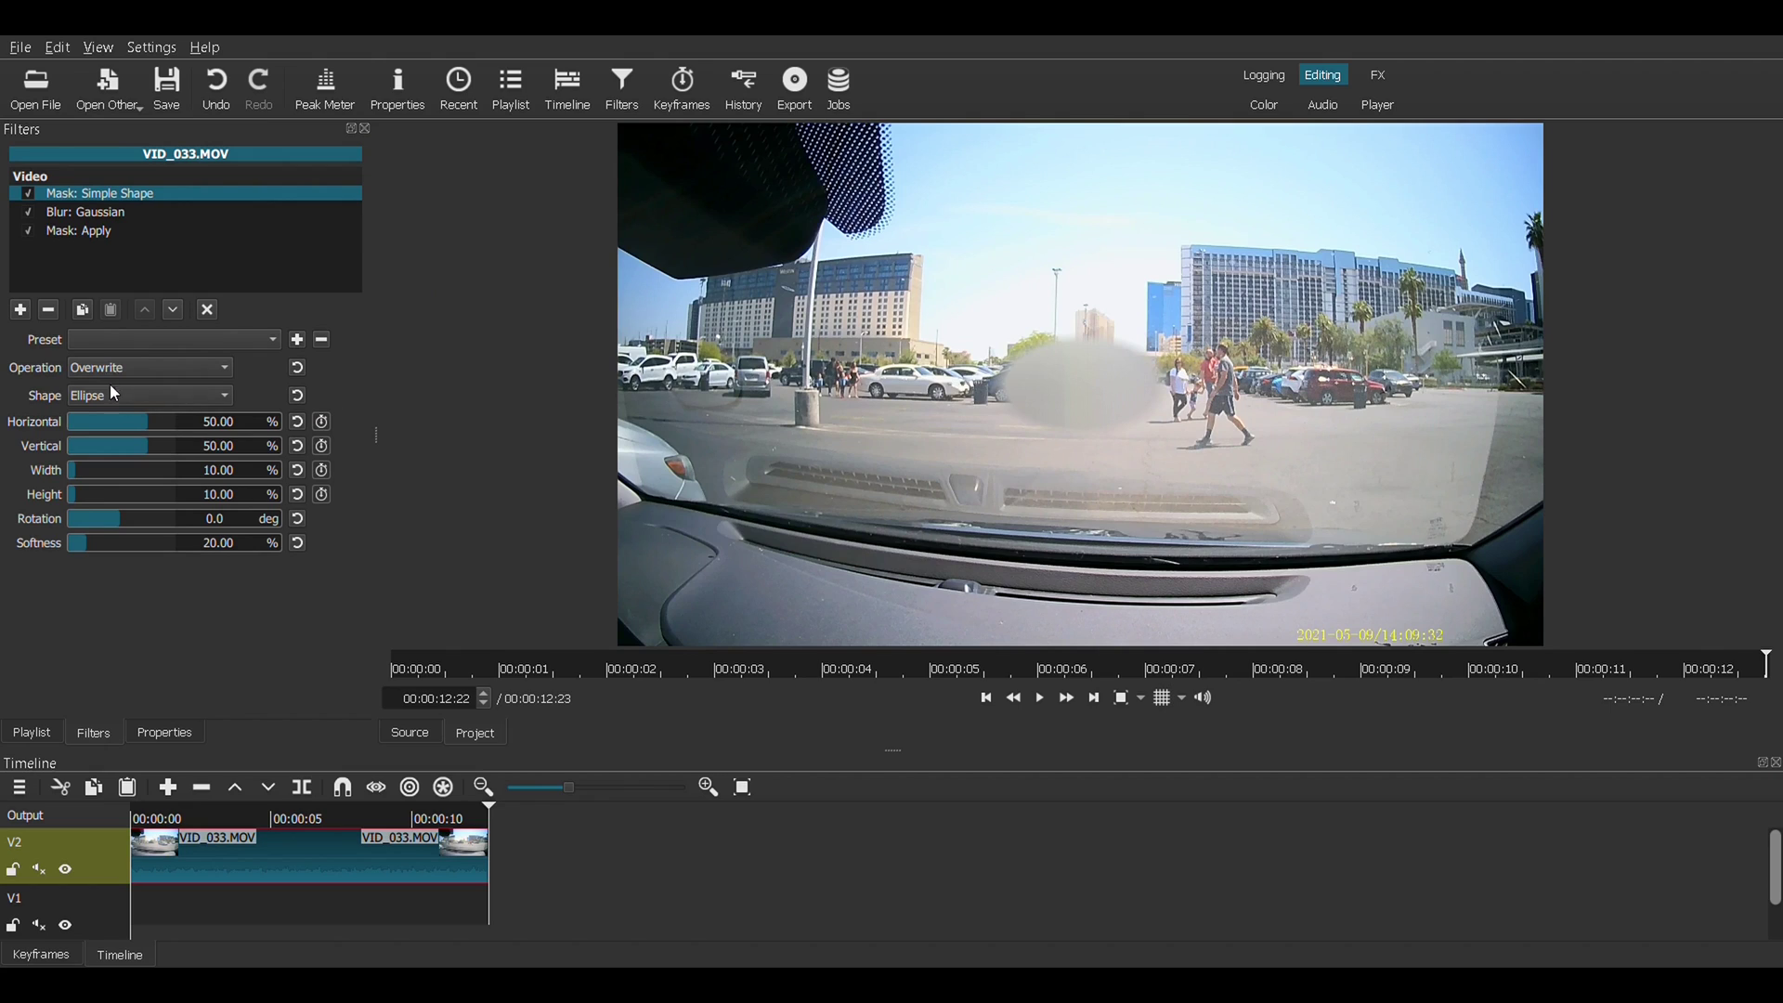
pyautogui.click(130, 393)
pyautogui.click(130, 448)
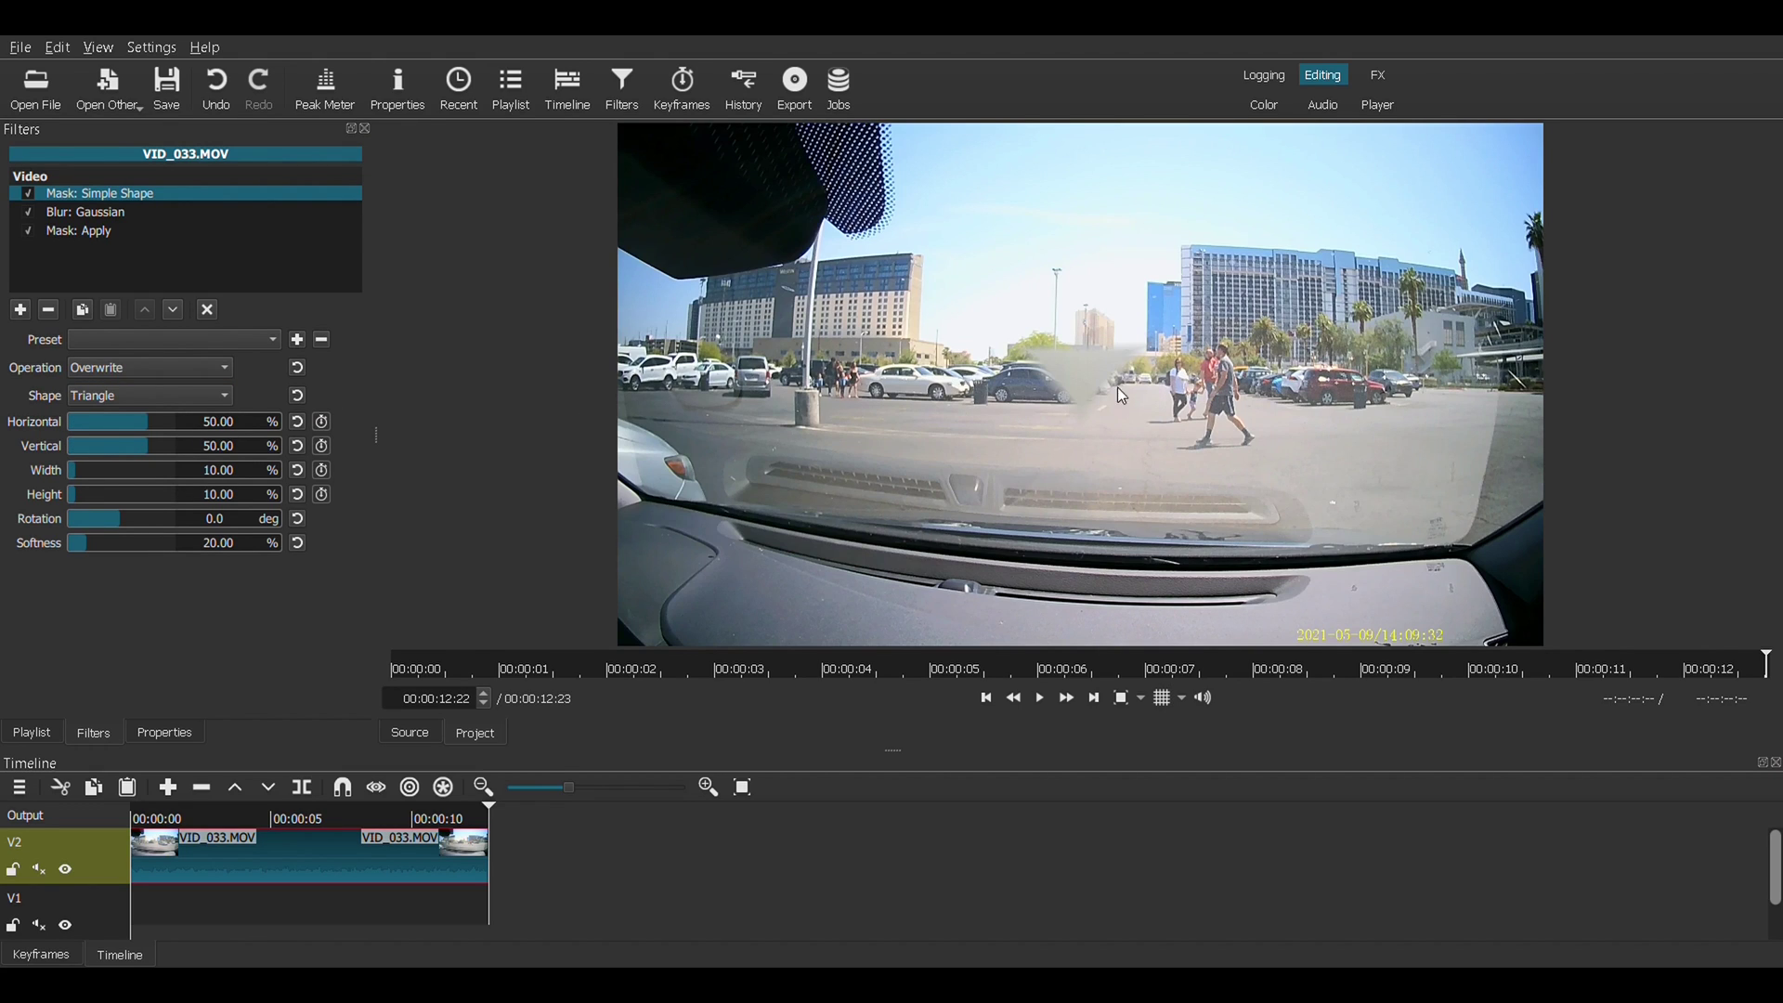
pyautogui.click(182, 393)
pyautogui.click(127, 465)
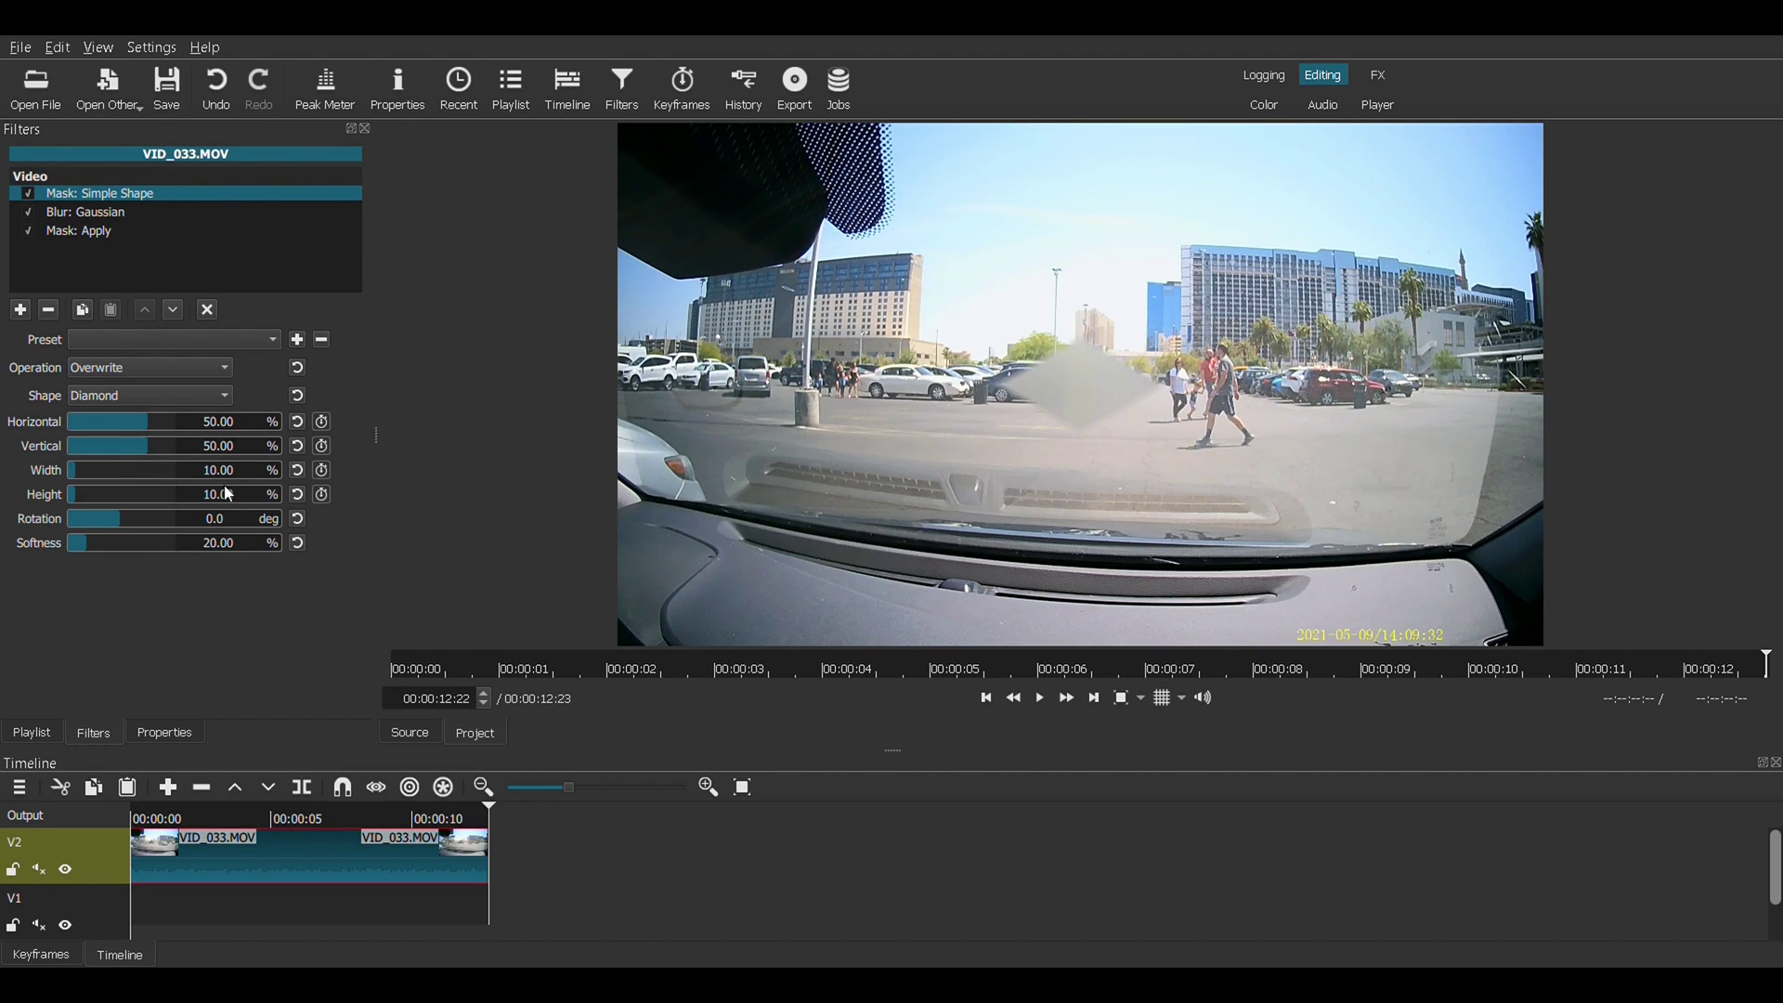
pyautogui.click(154, 393)
# - Make the mask an Ellipse positioned at 21.67% horizontal and 50.00% vertical
pyautogui.click(149, 431)
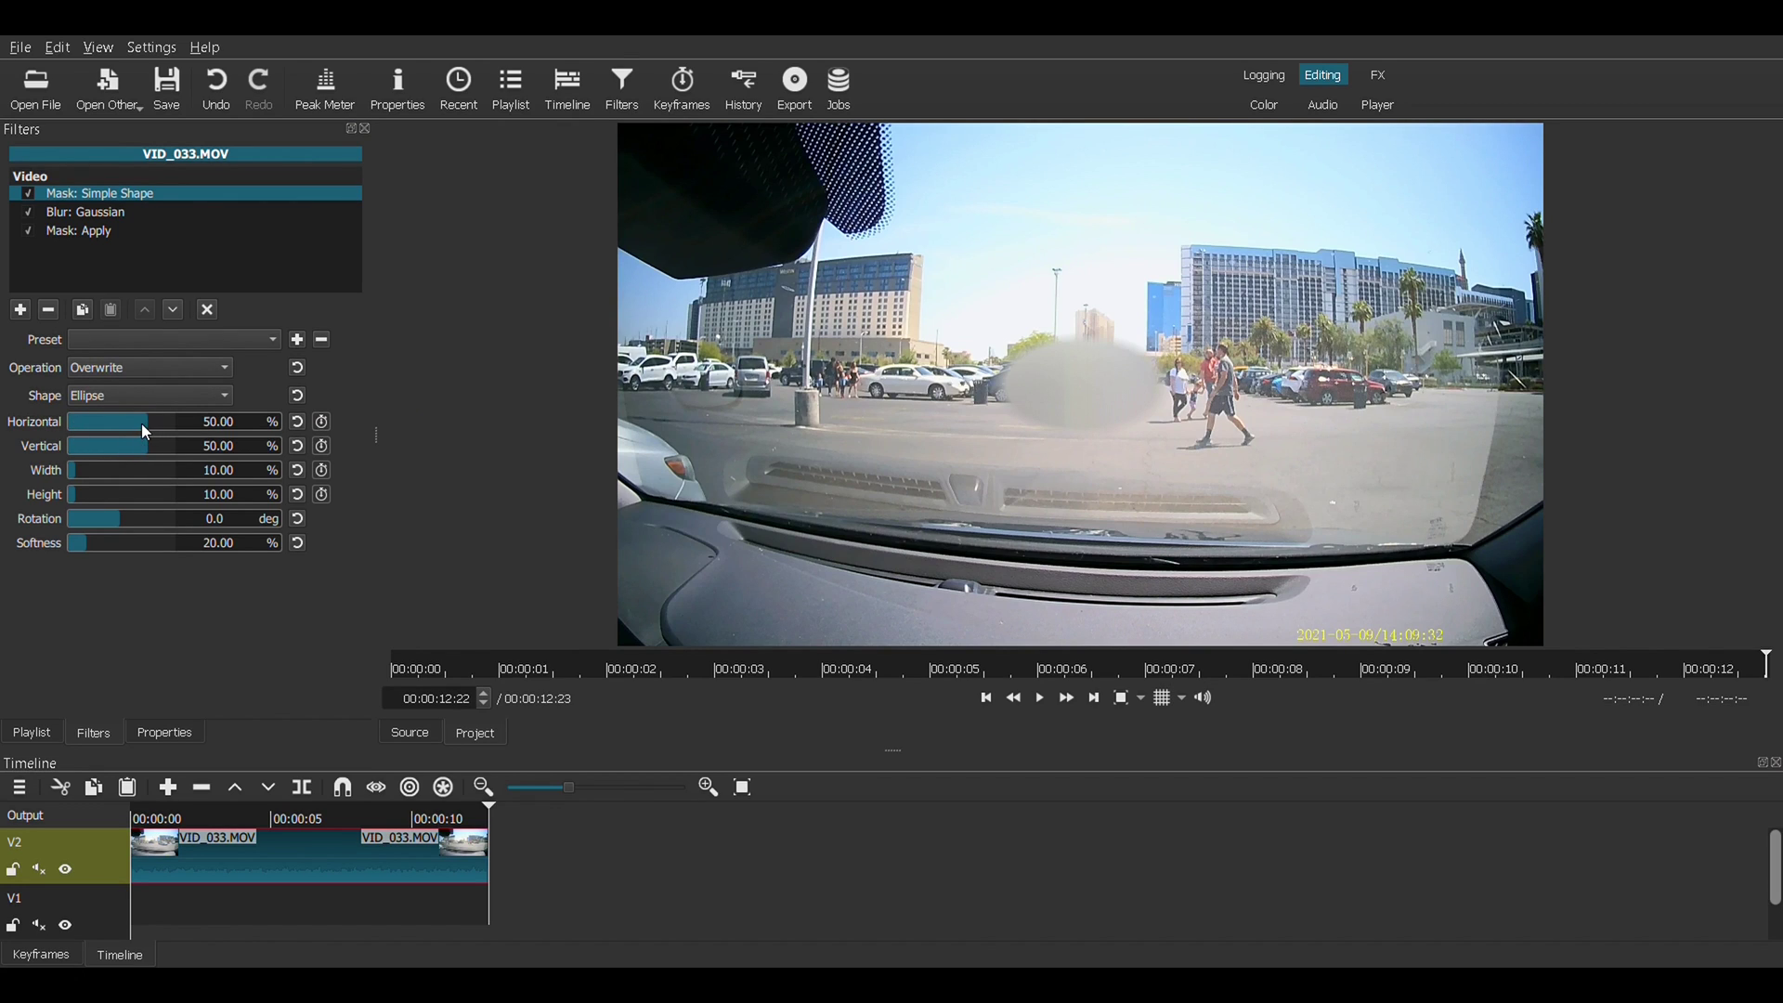
pyautogui.moveTo(141, 423)
pyautogui.mouseDown()
pyautogui.moveTo(93, 429)
pyautogui.moveTo(196, 429)
pyautogui.moveTo(156, 422)
pyautogui.moveTo(137, 442)
pyautogui.moveTo(152, 440)
pyautogui.mouseUp()
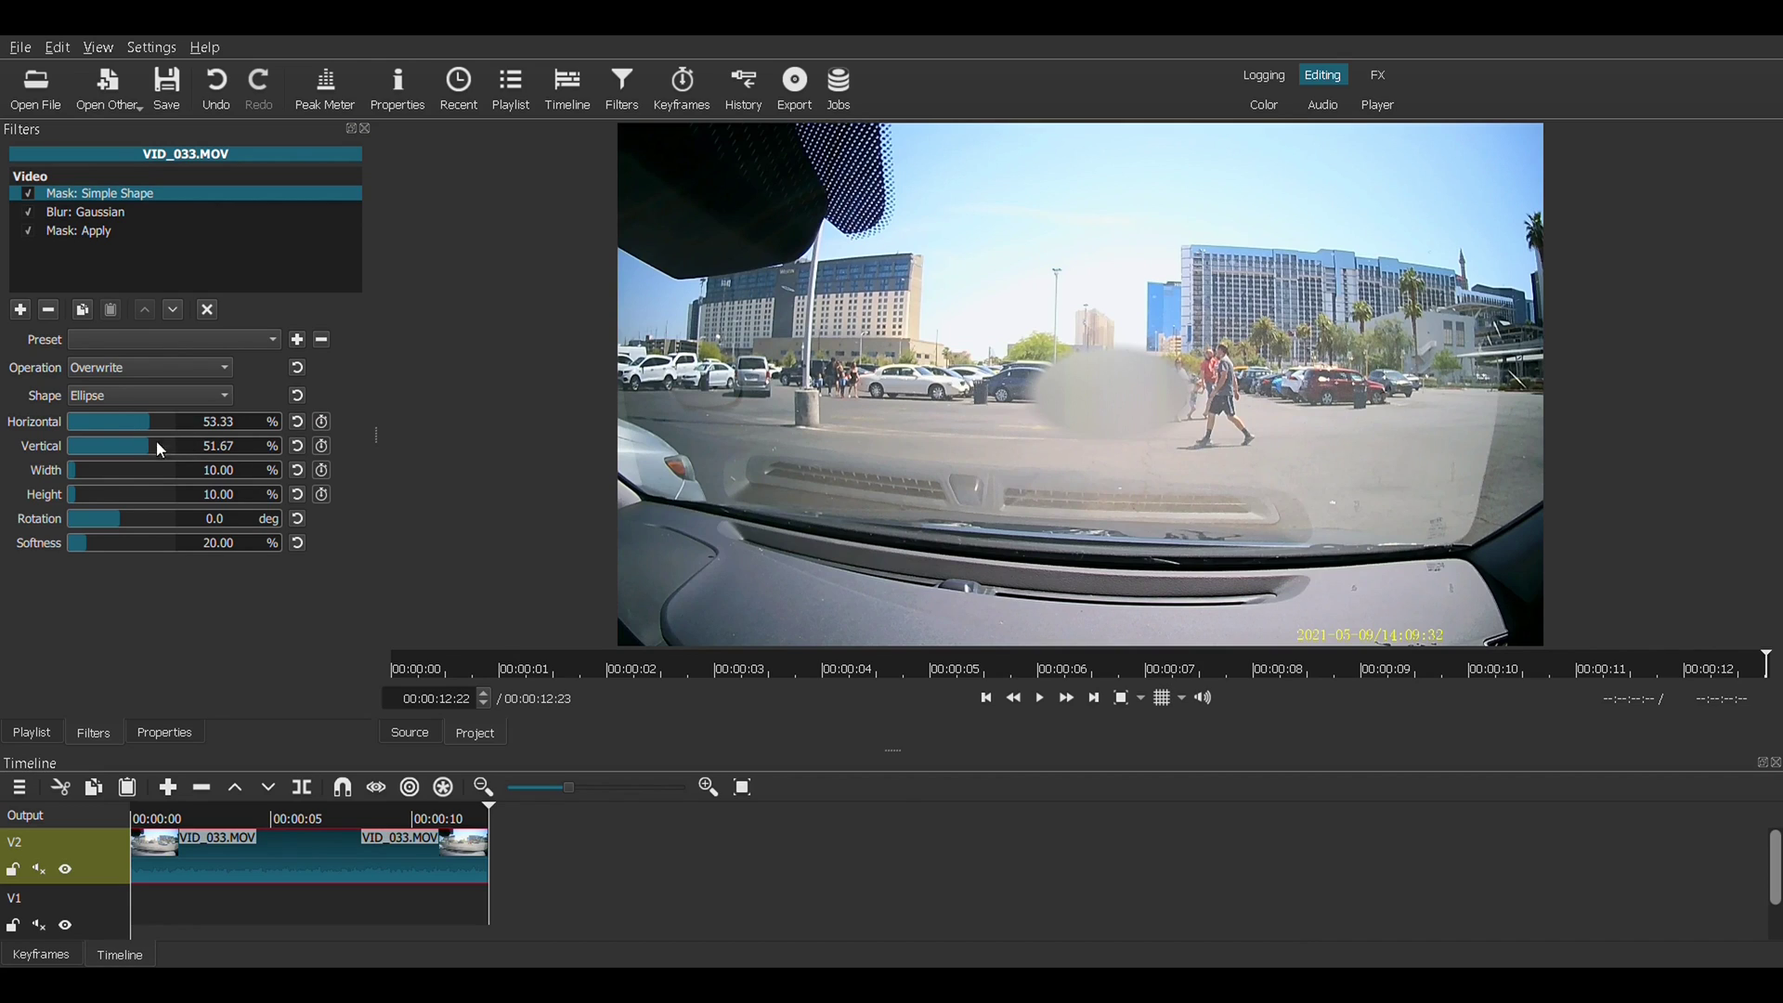
pyautogui.scroll(-4, 141, 421)
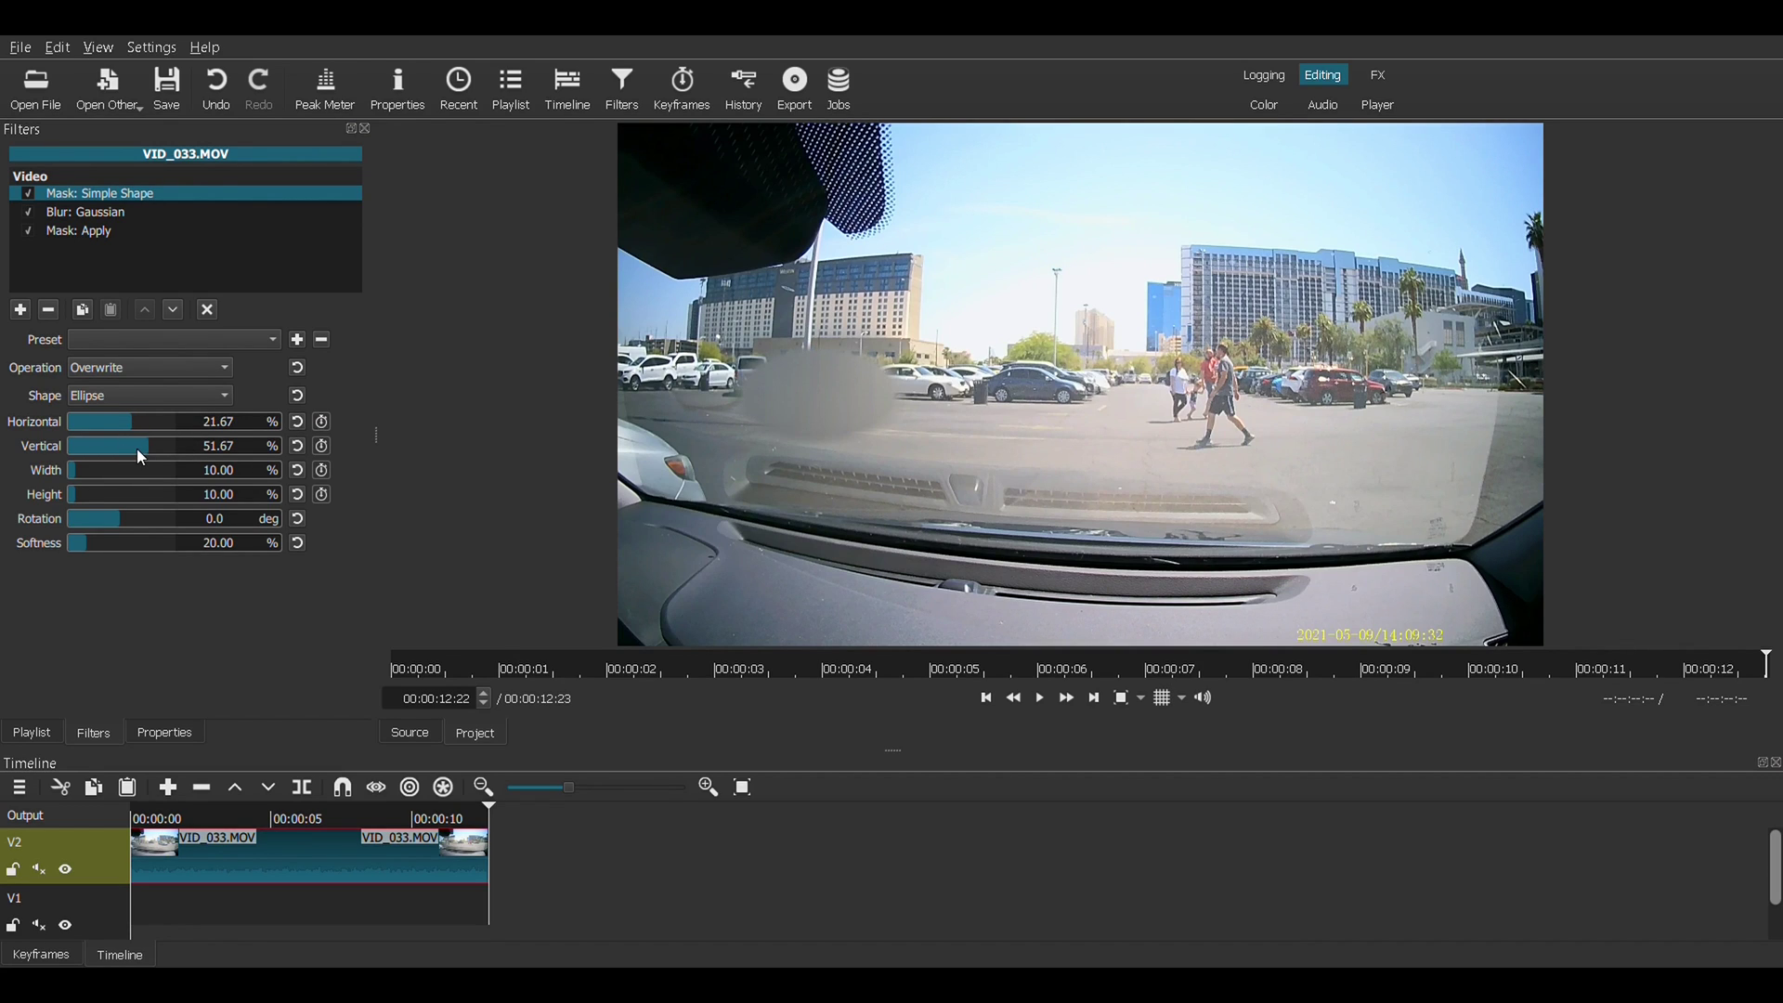
pyautogui.scroll(-4, 136, 449)
pyautogui.scroll(3, 136, 449)
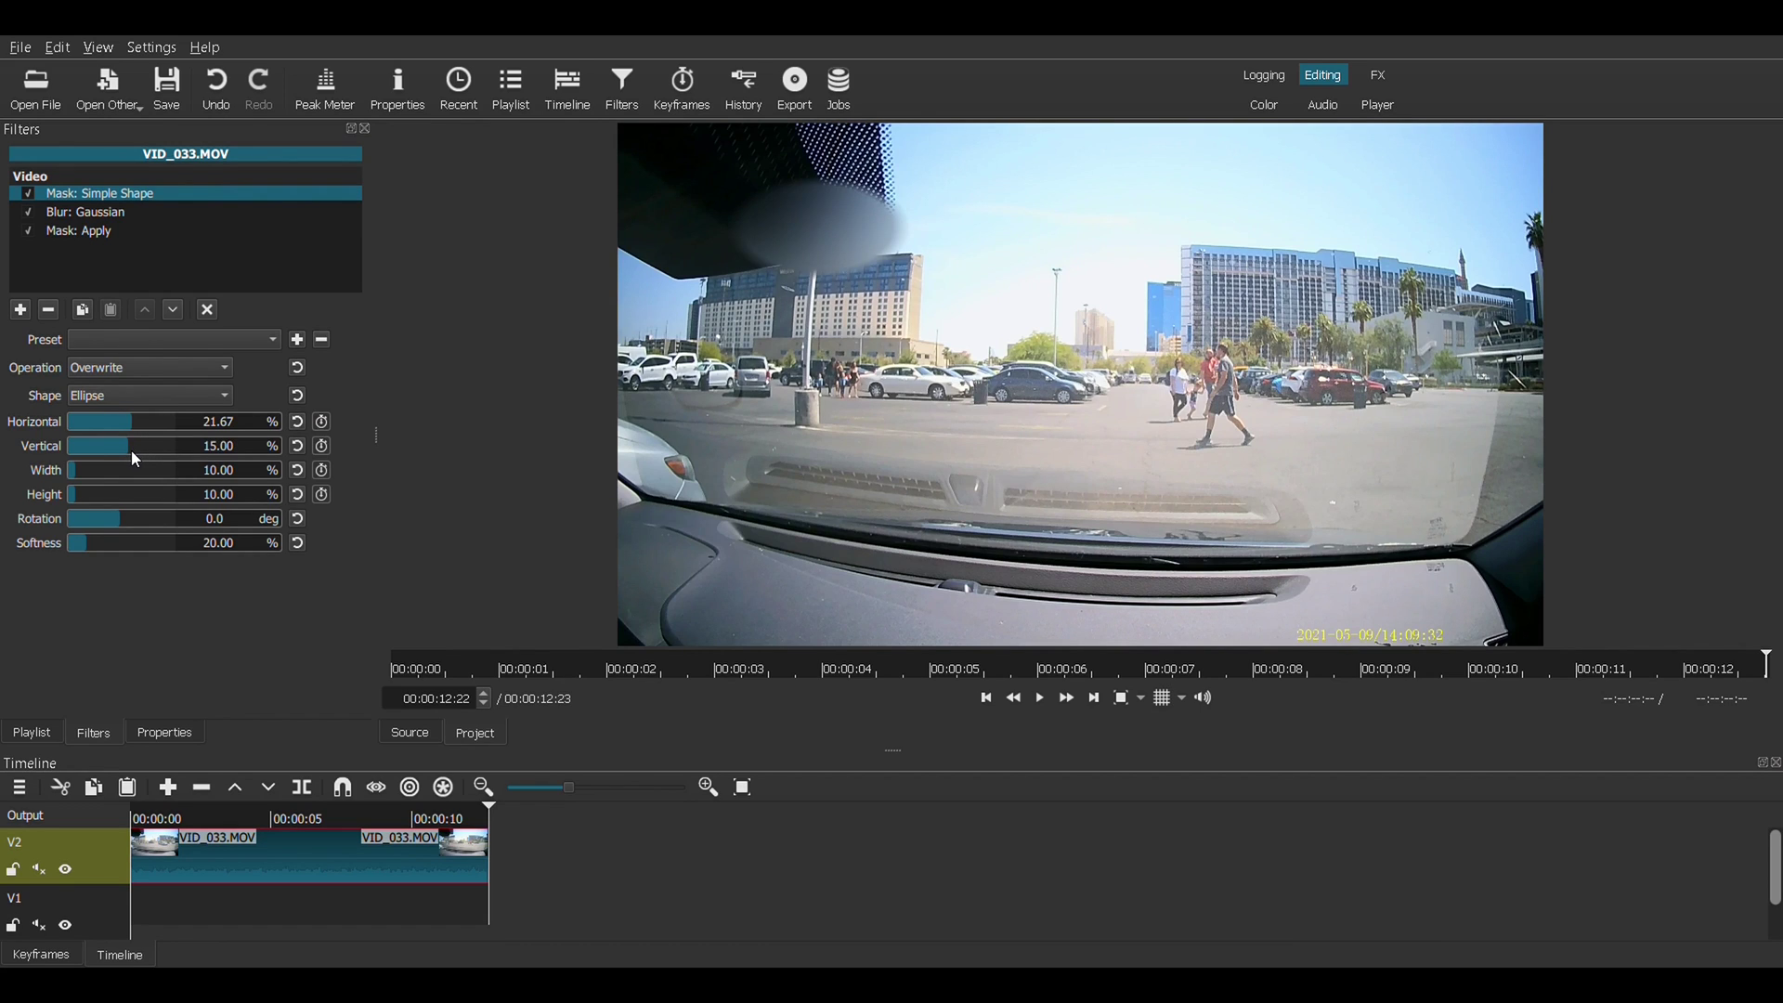
pyautogui.scroll(5, 142, 448)
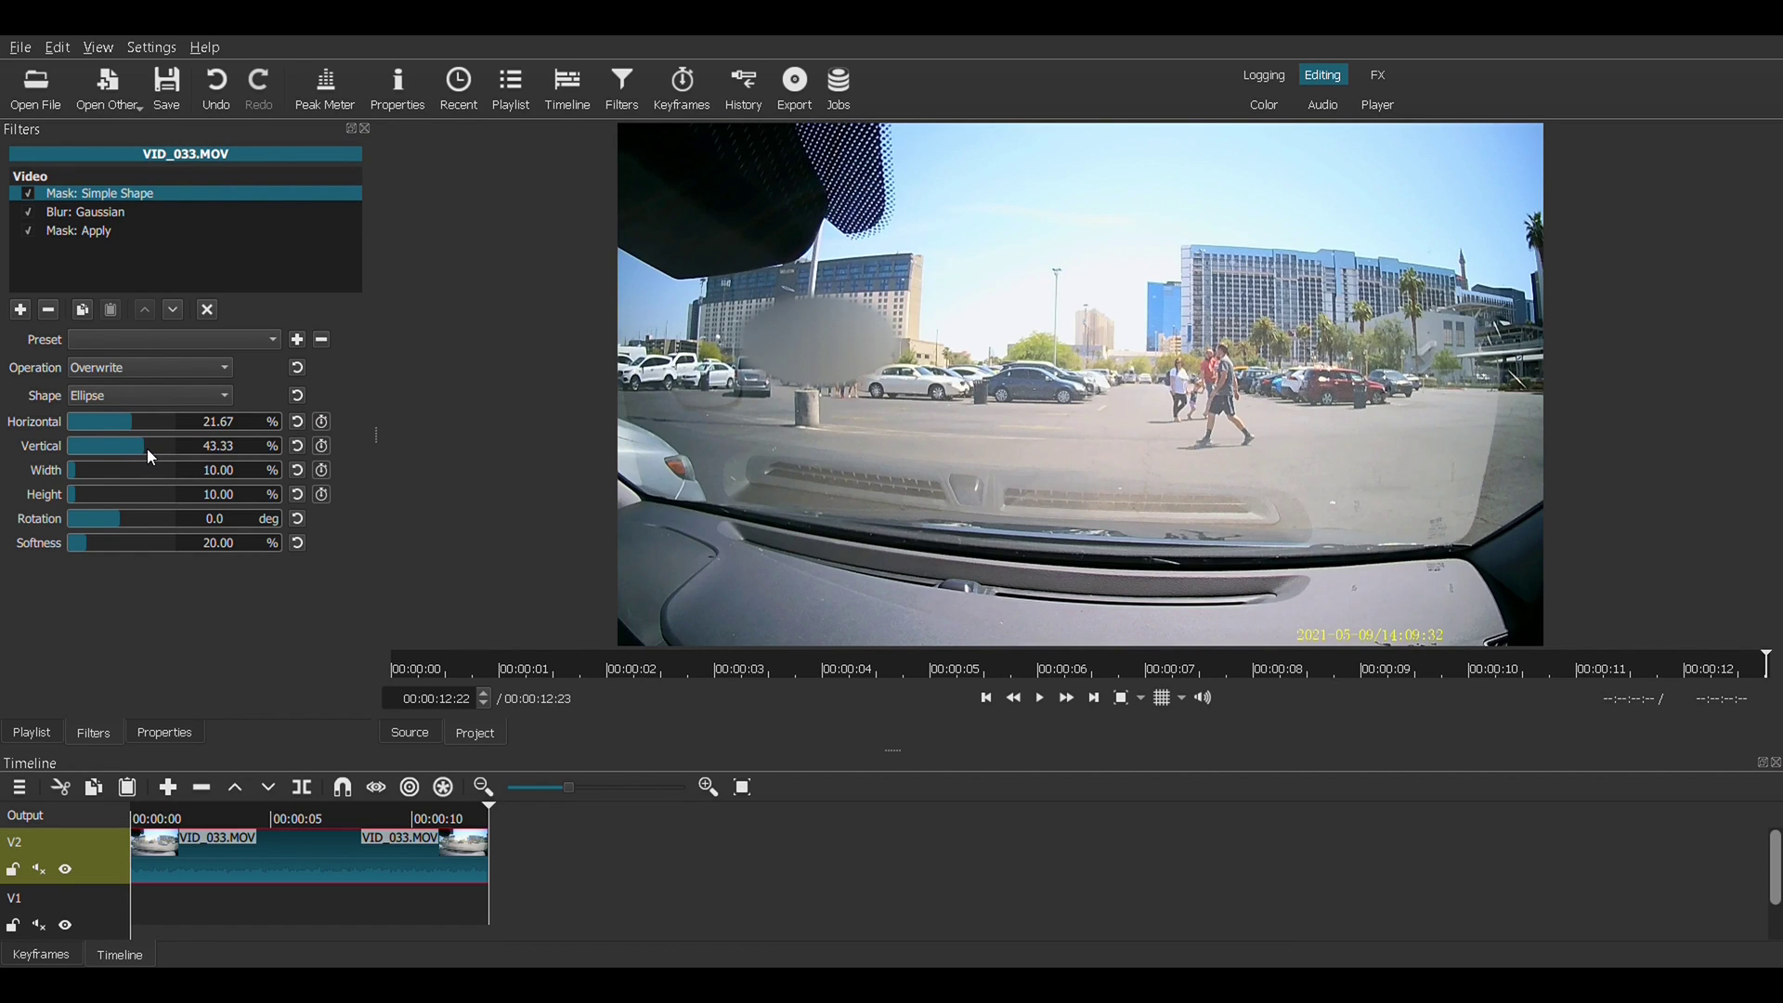
pyautogui.scroll(2, 150, 449)
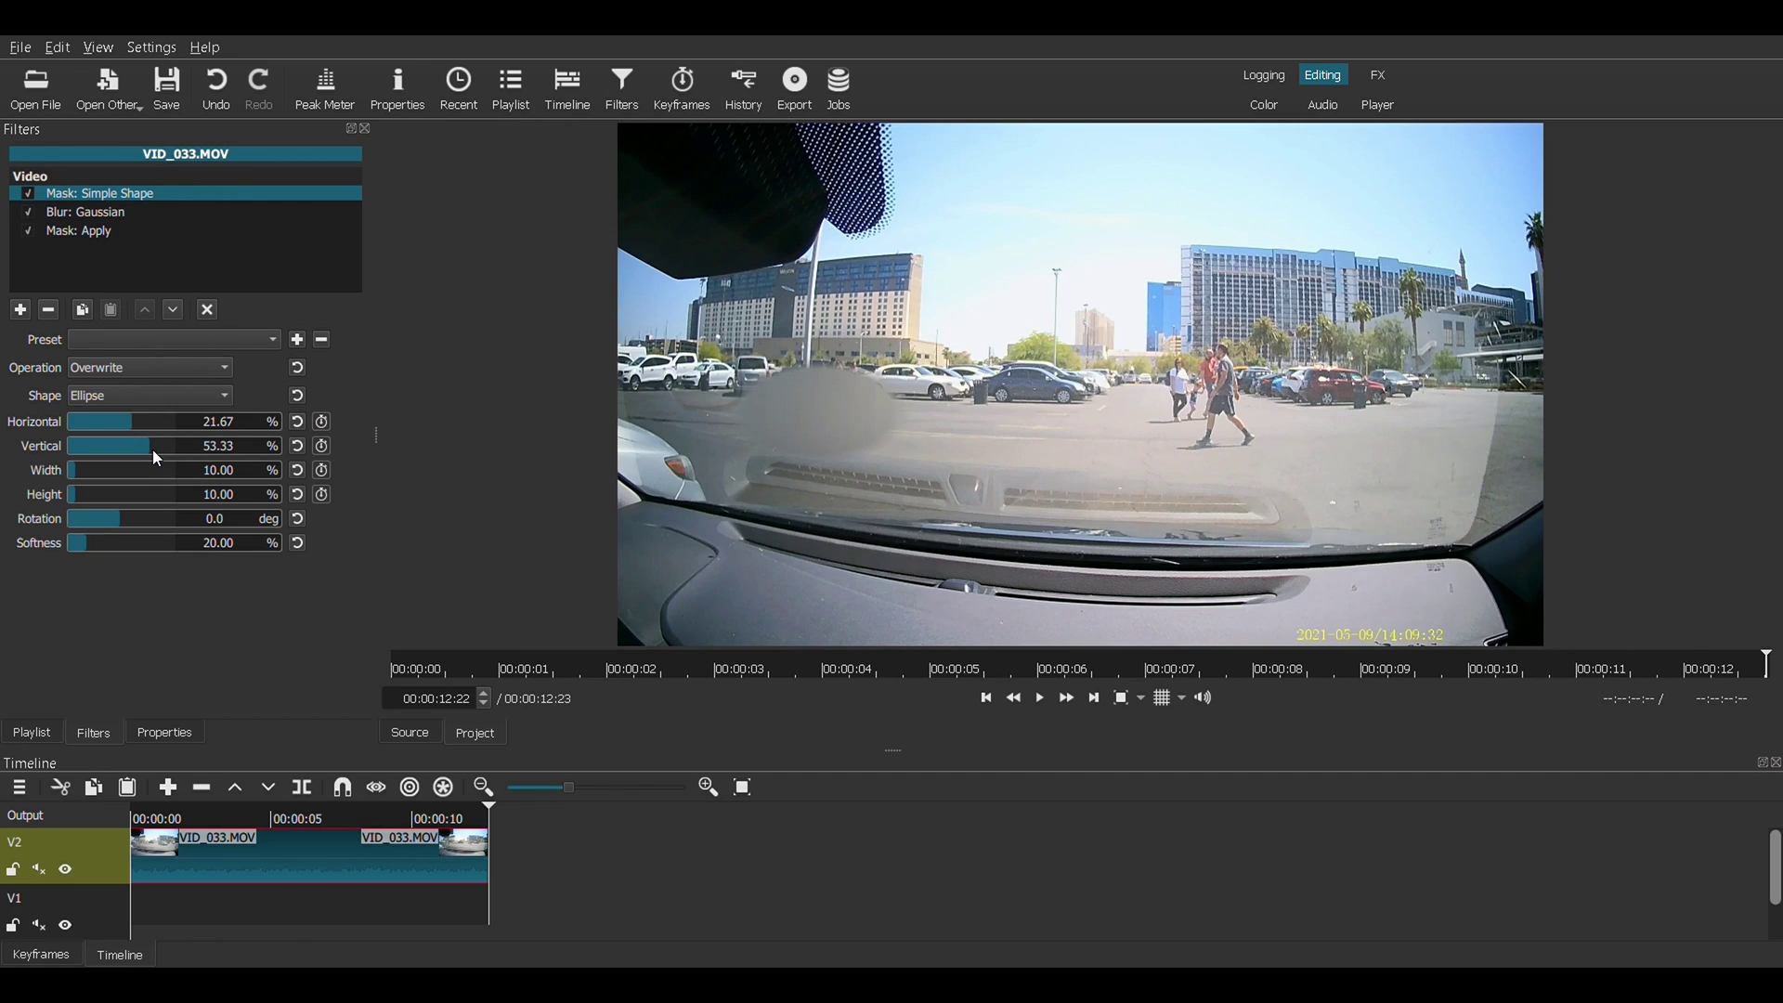
pyautogui.scroll(-1, 151, 449)
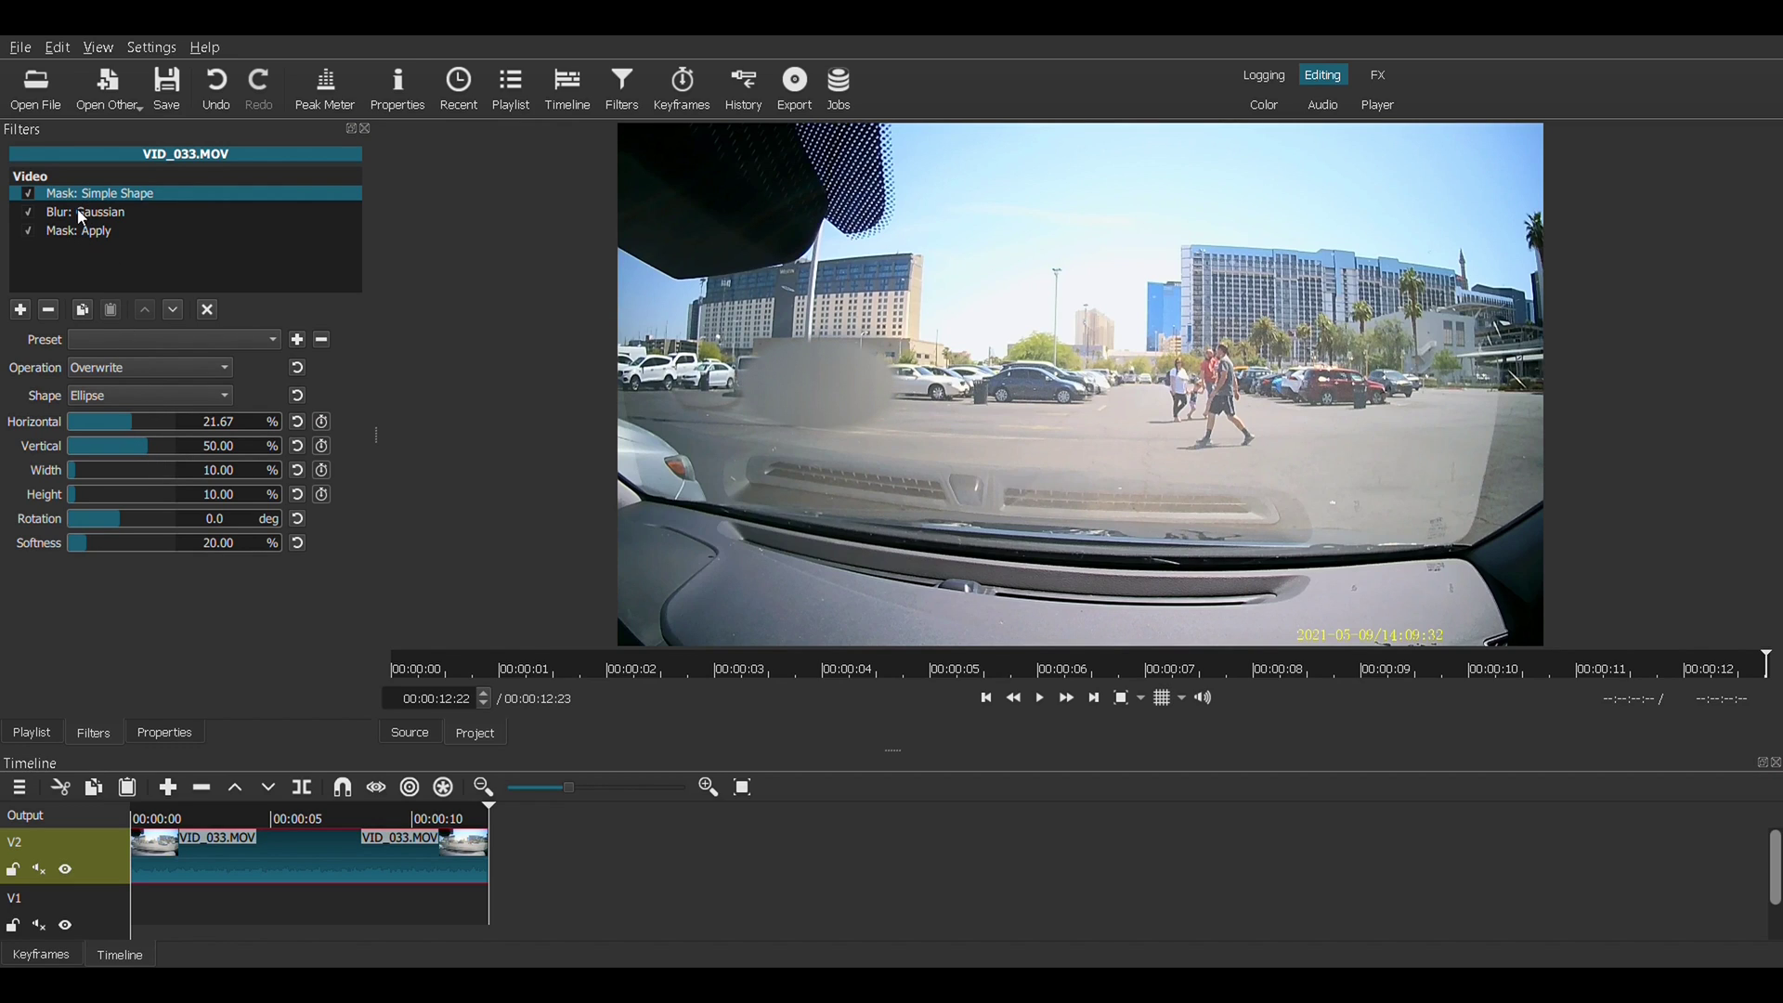
# - Lower the Gaussian blur Amount to 39.6 and play the clip from the start
pyautogui.click(97, 221)
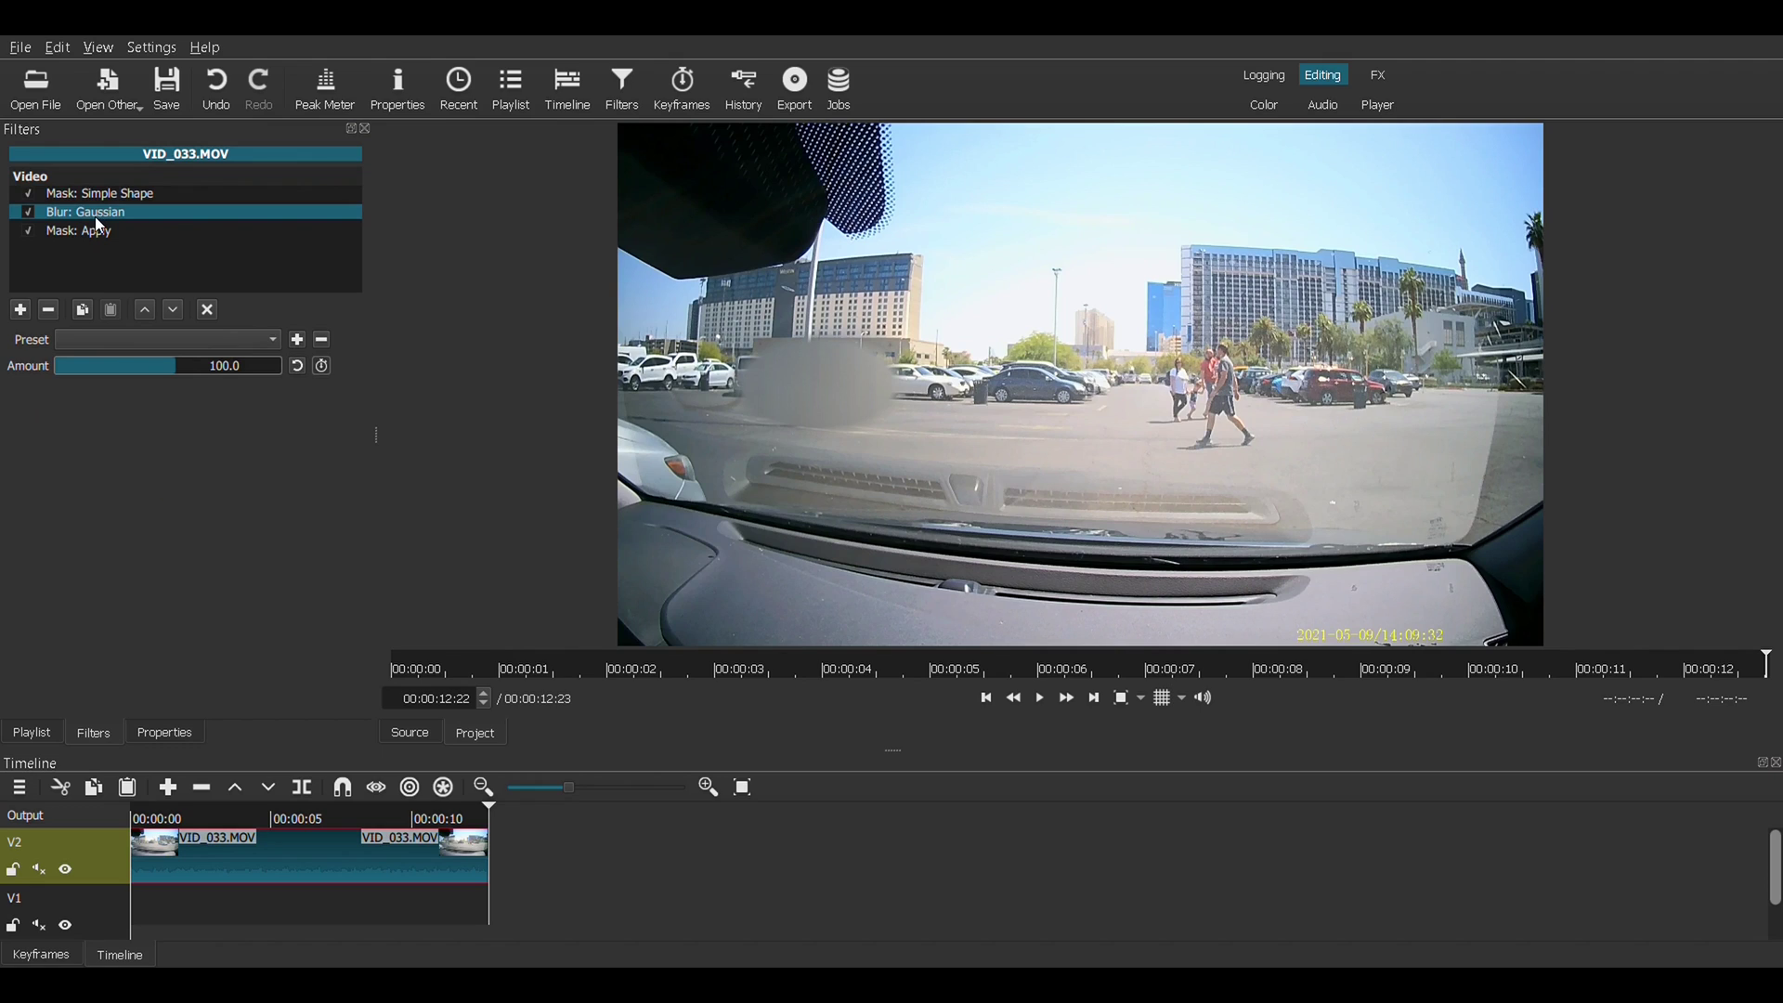
pyautogui.moveTo(163, 366); pyautogui.dragTo(99, 359)
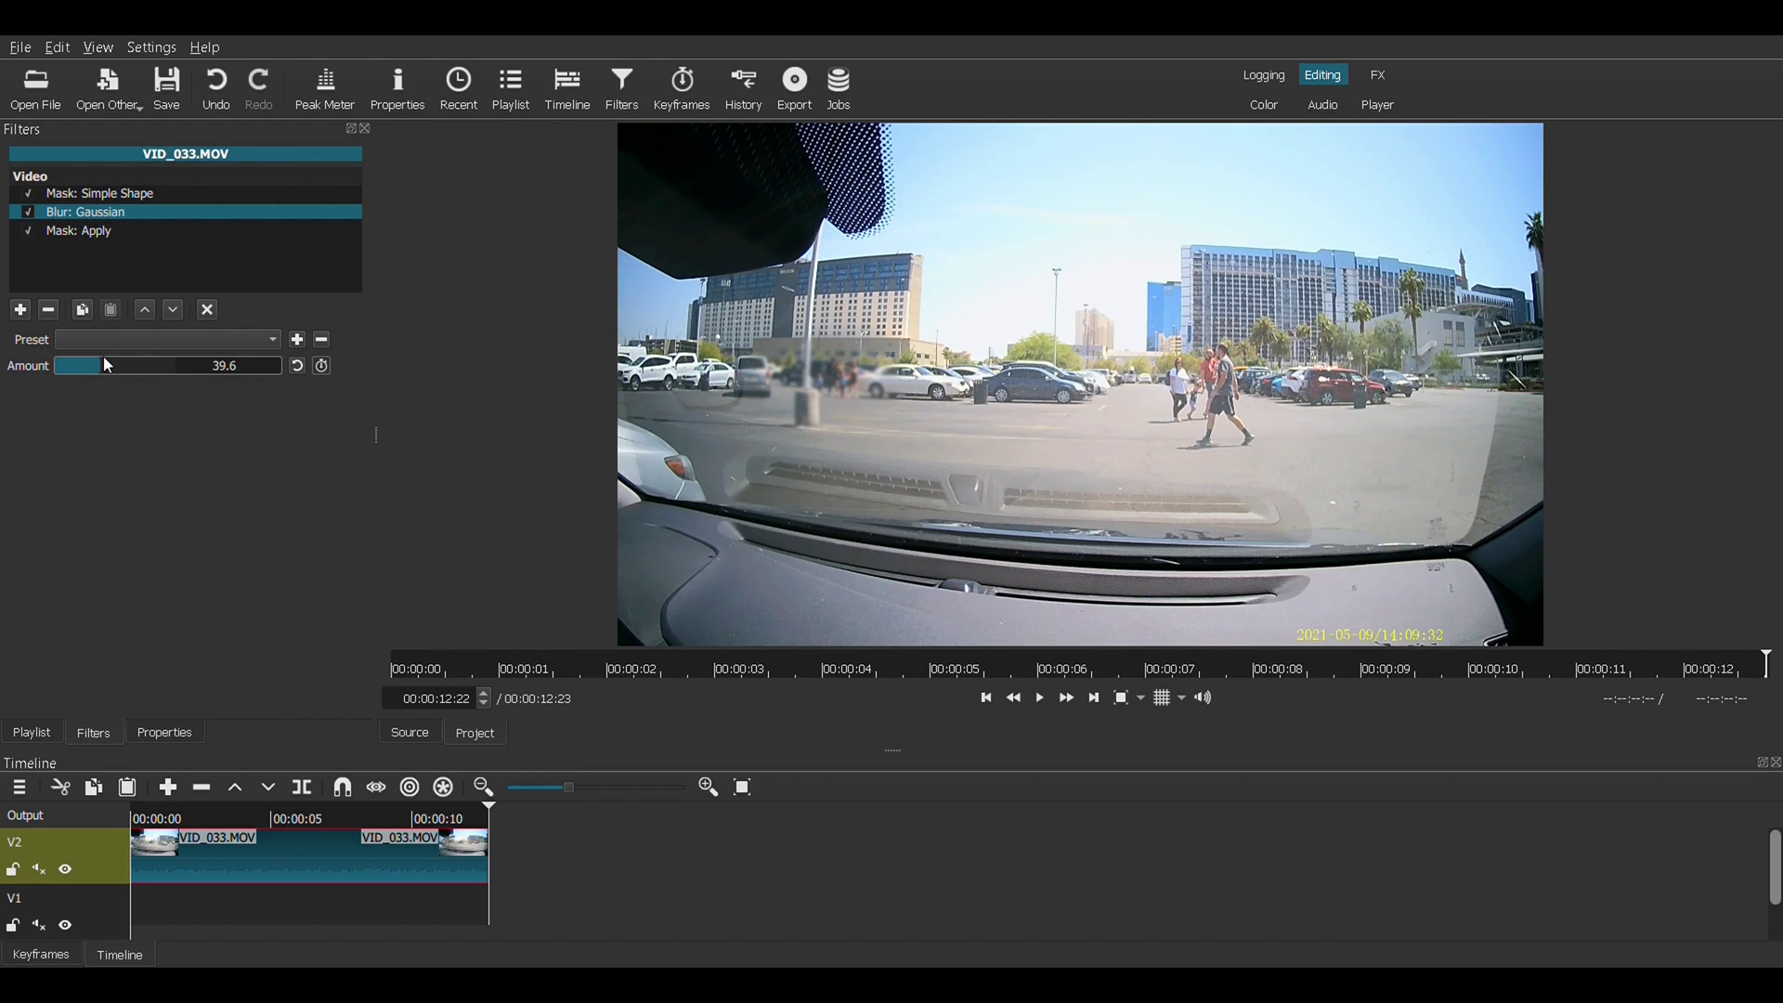
pyautogui.click(986, 697)
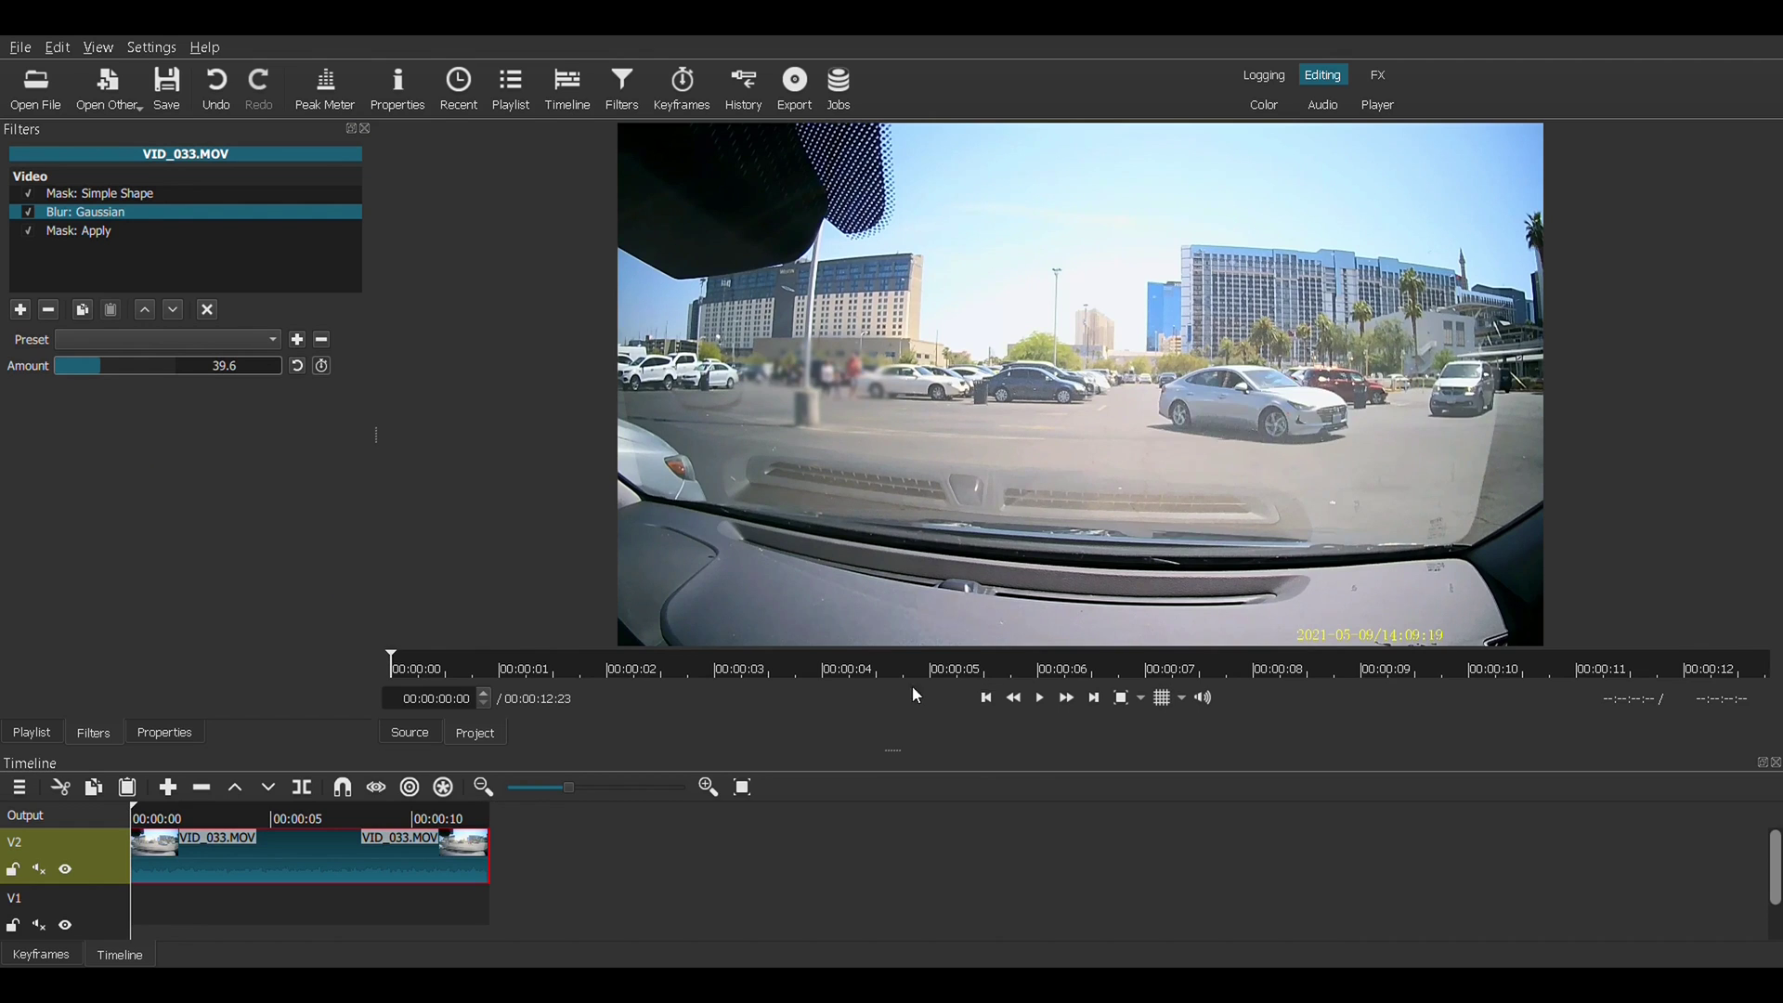
pyautogui.click(1041, 702)
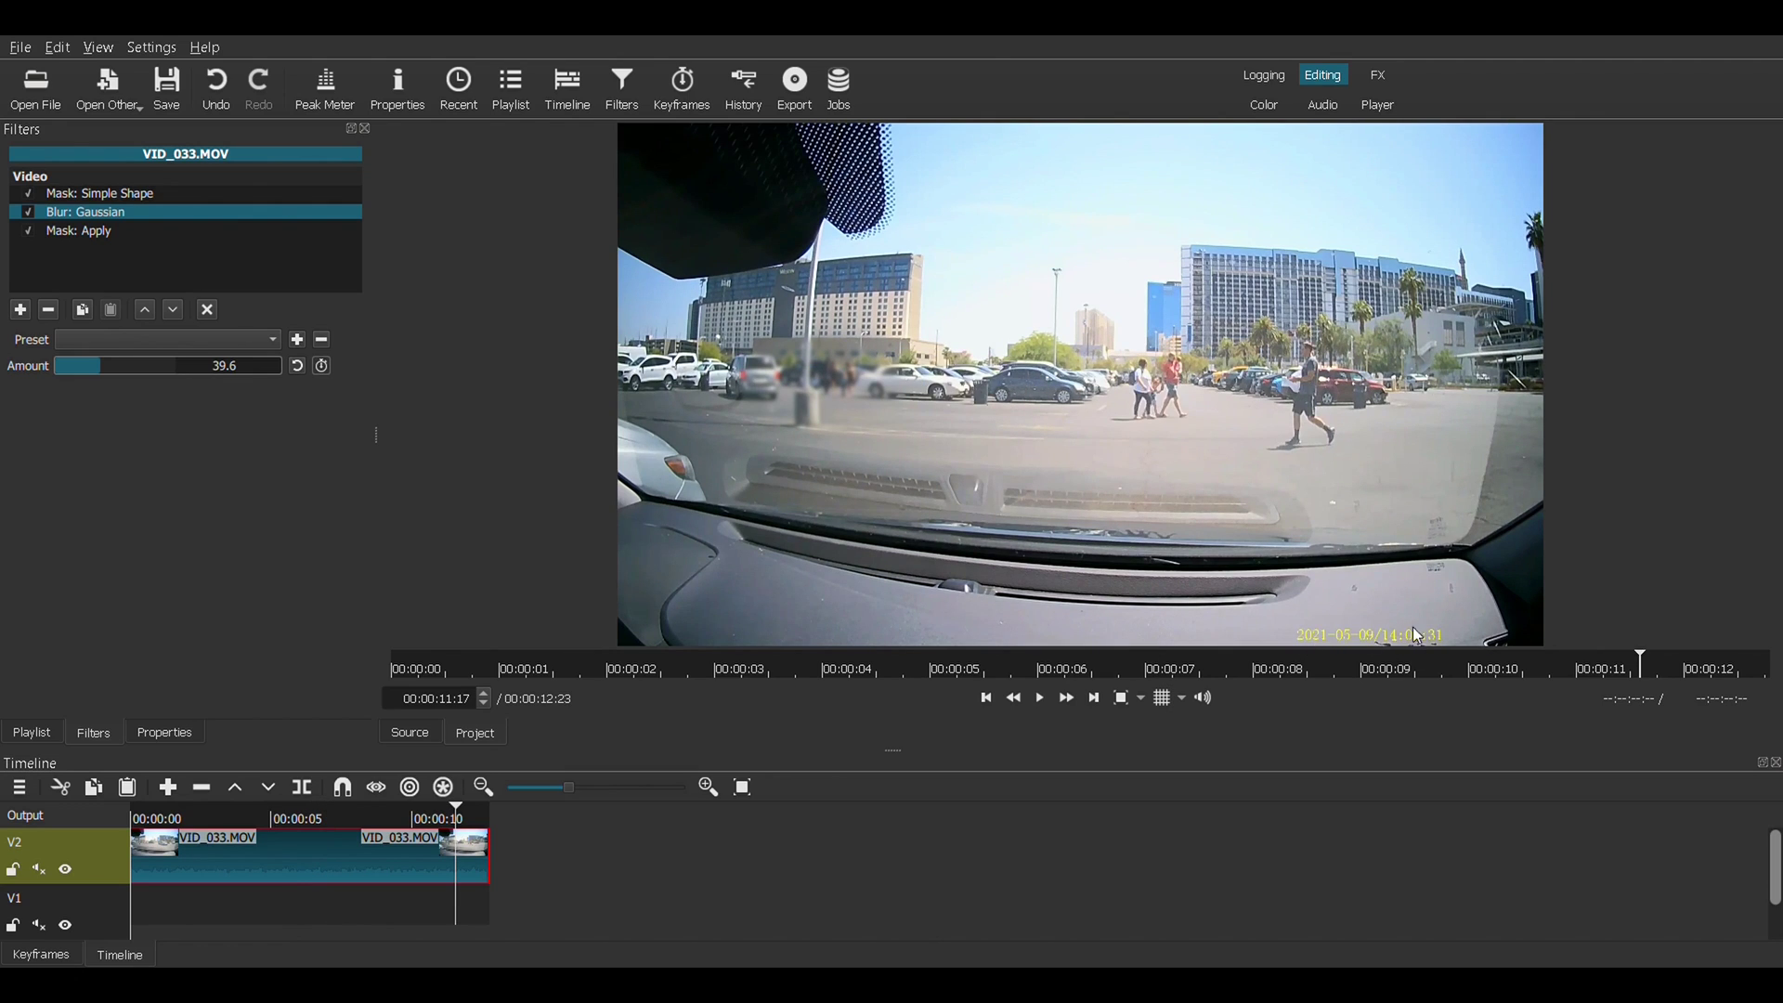
# - Make the mask a Rectangle at 81.67% horizontal, 100% vertical, 10.83% wide, 5% high
pyautogui.click(107, 193)
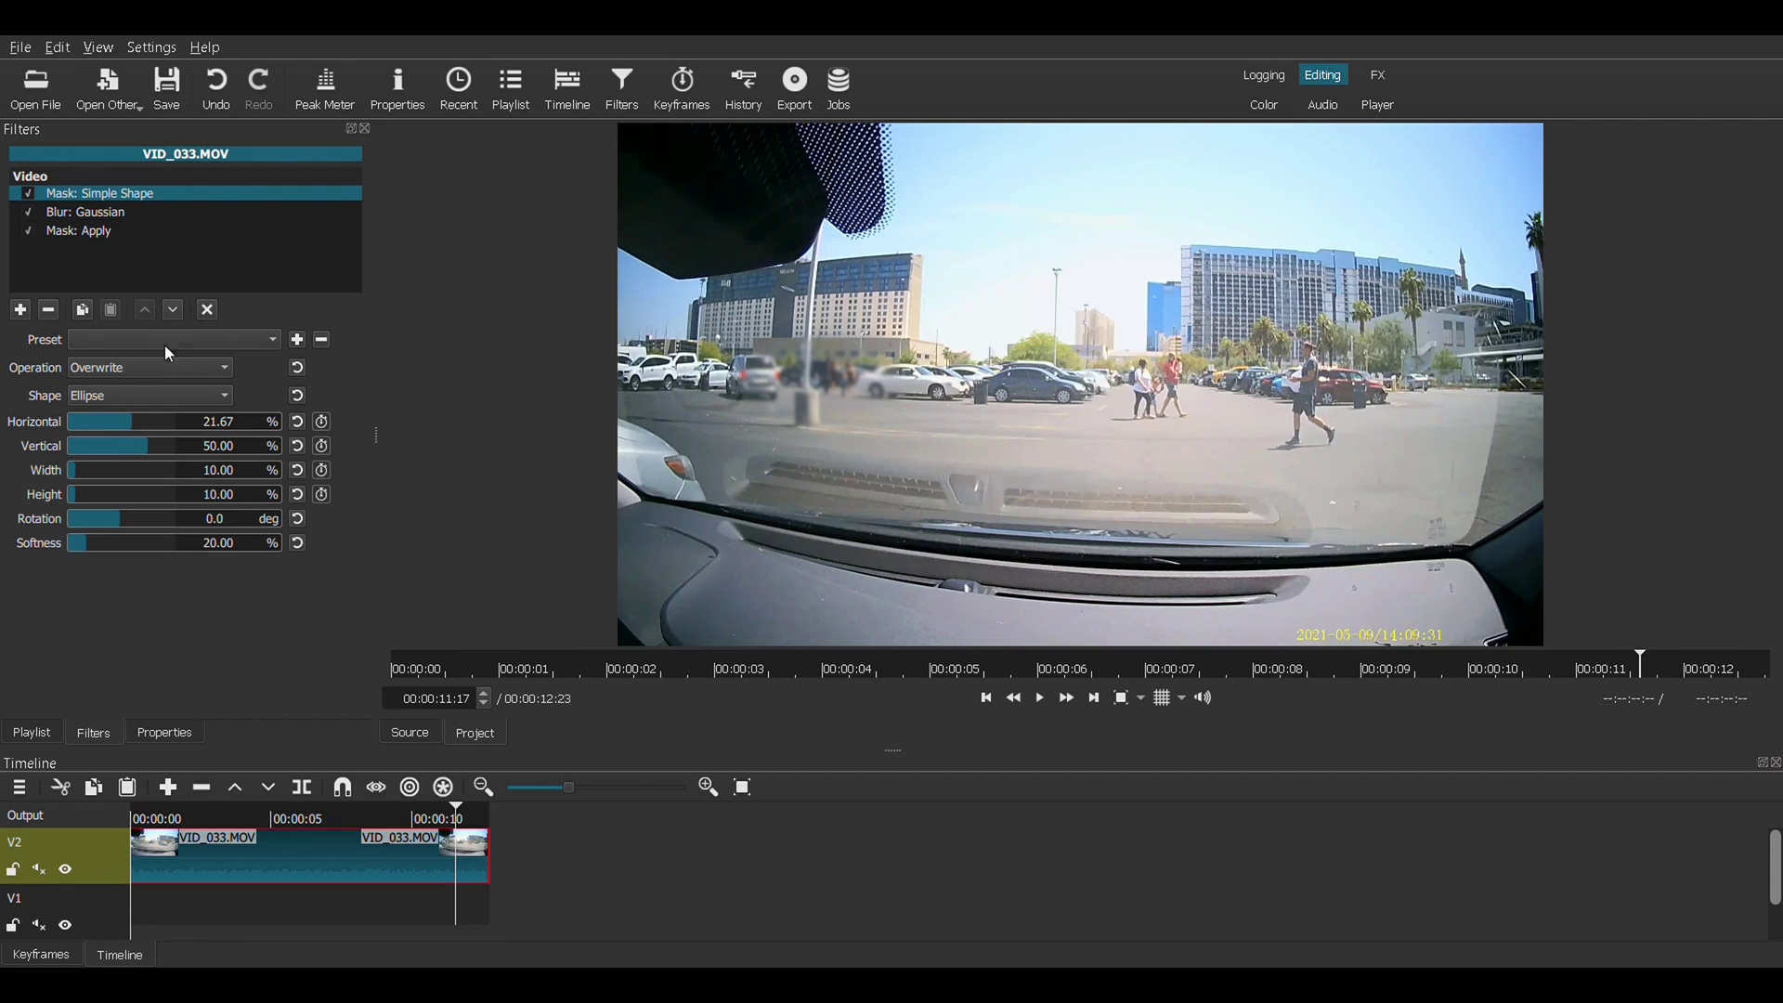
pyautogui.click(166, 395)
pyautogui.click(161, 401)
pyautogui.click(99, 221)
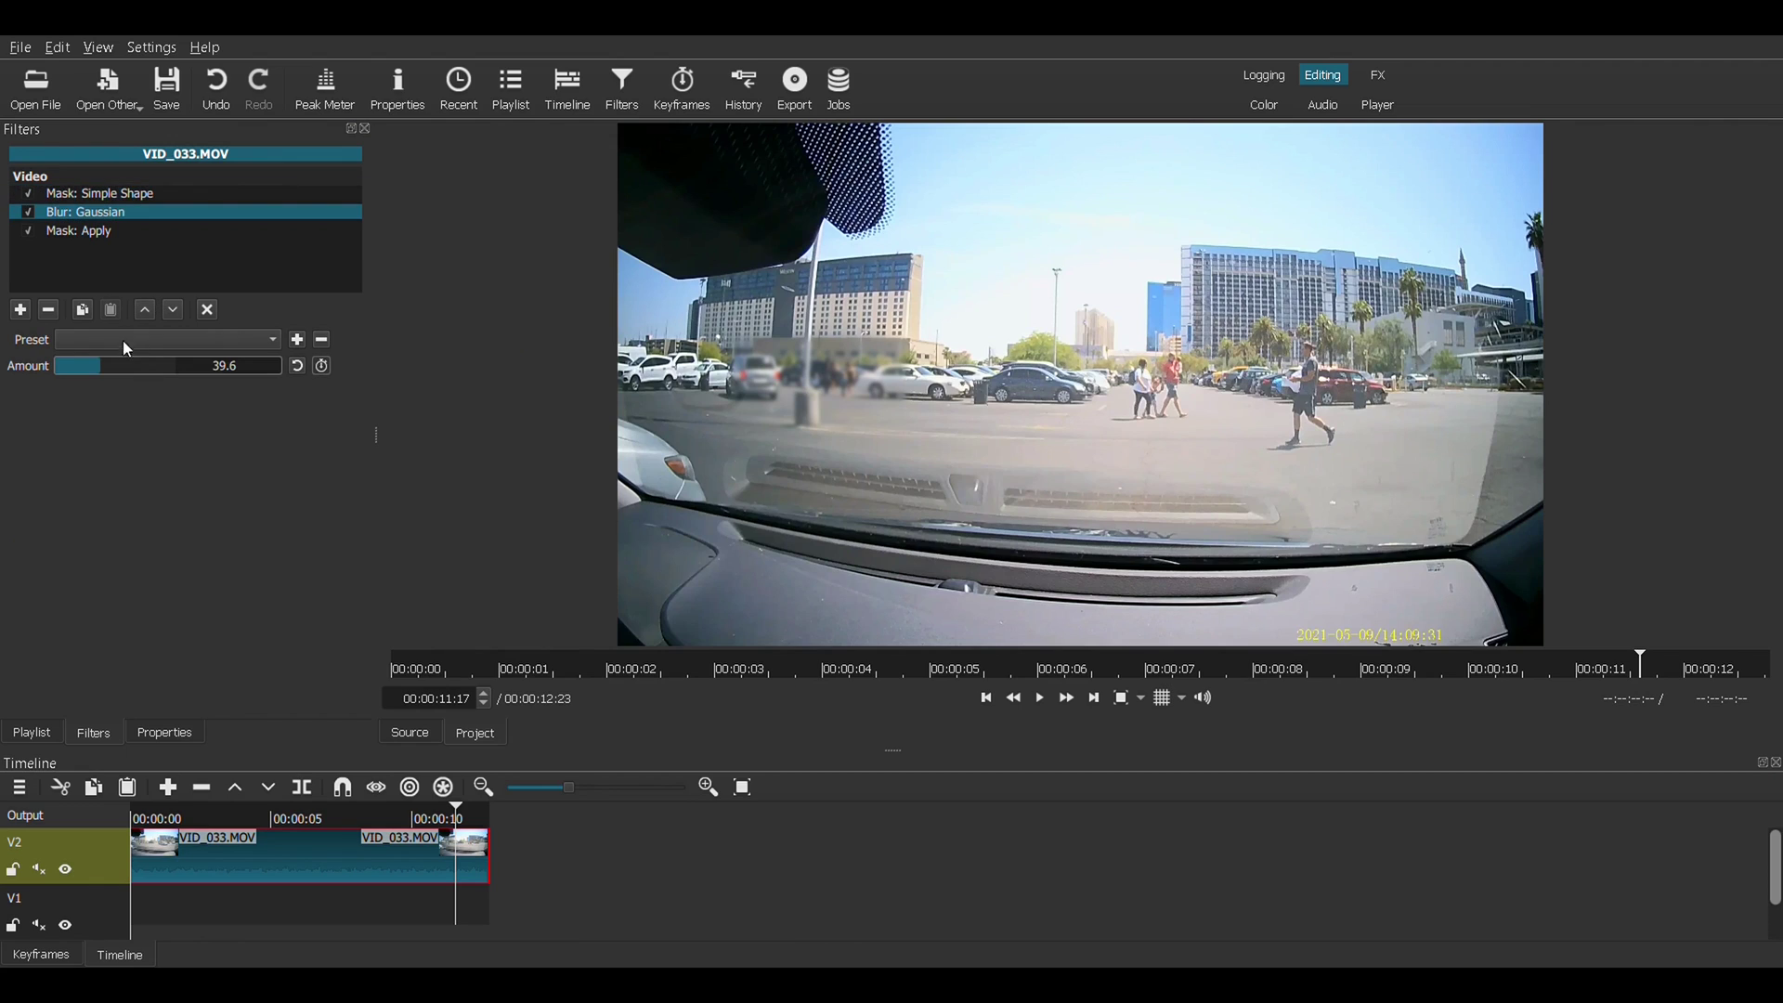
pyautogui.scroll(2, 104, 366)
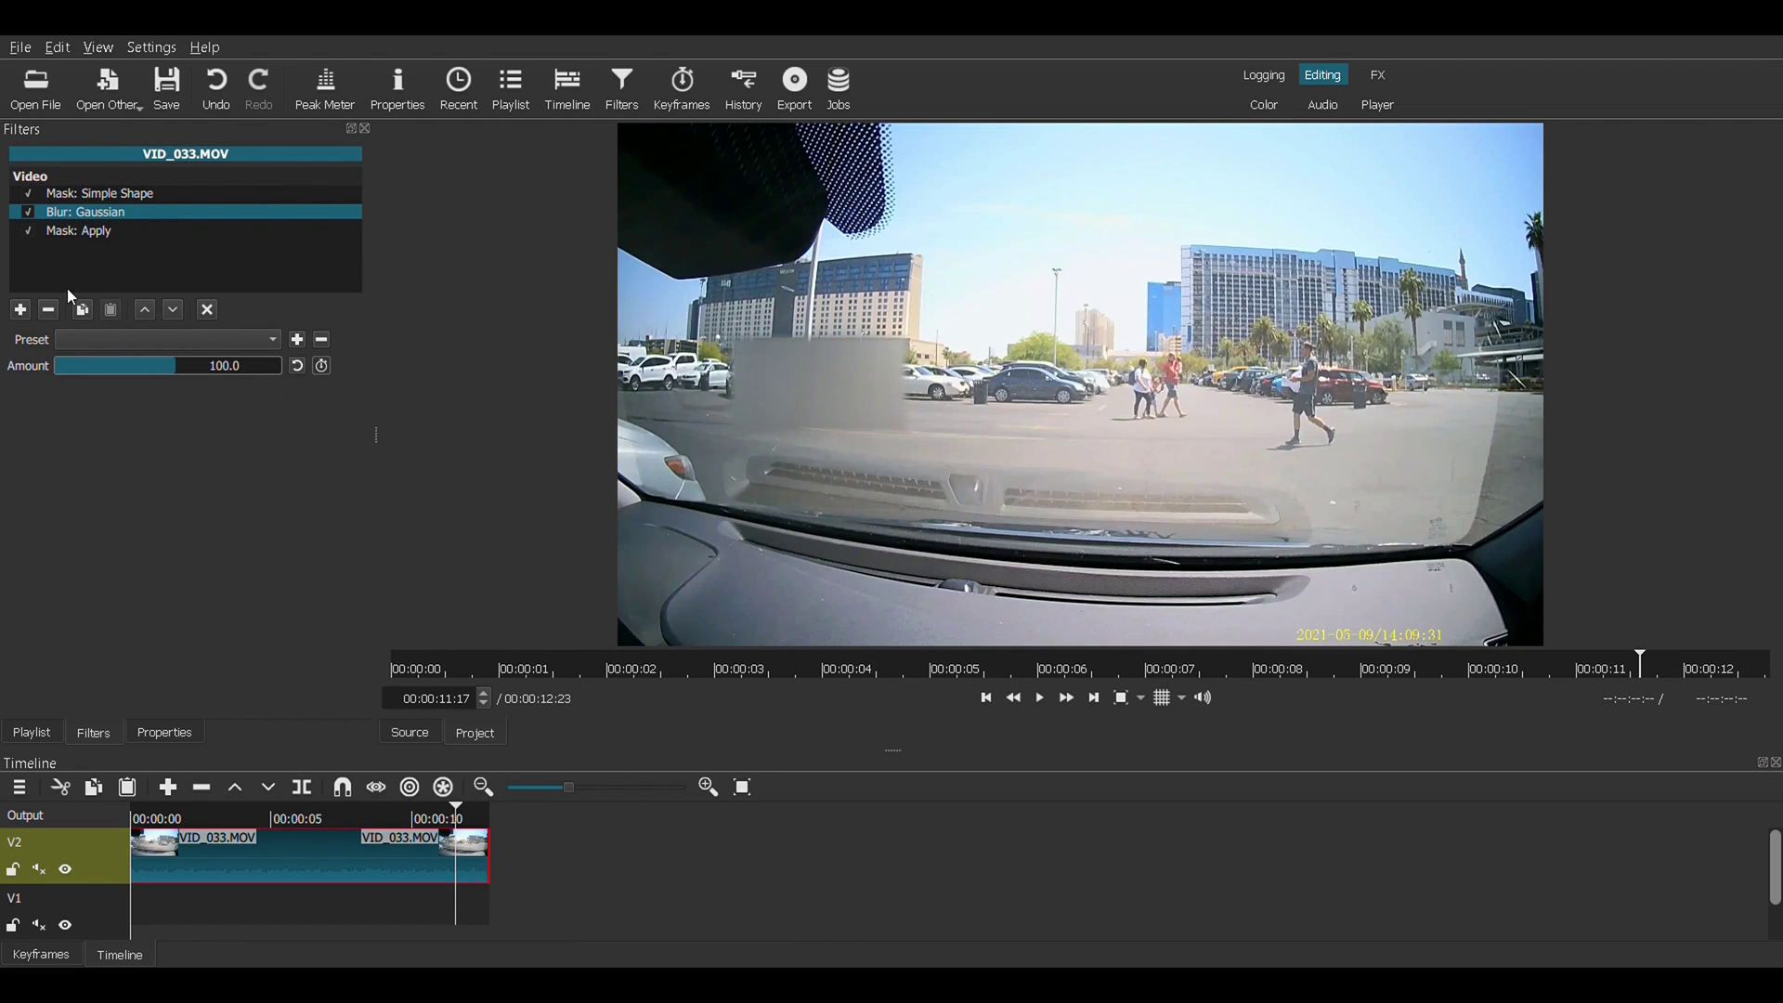
pyautogui.click(99, 193)
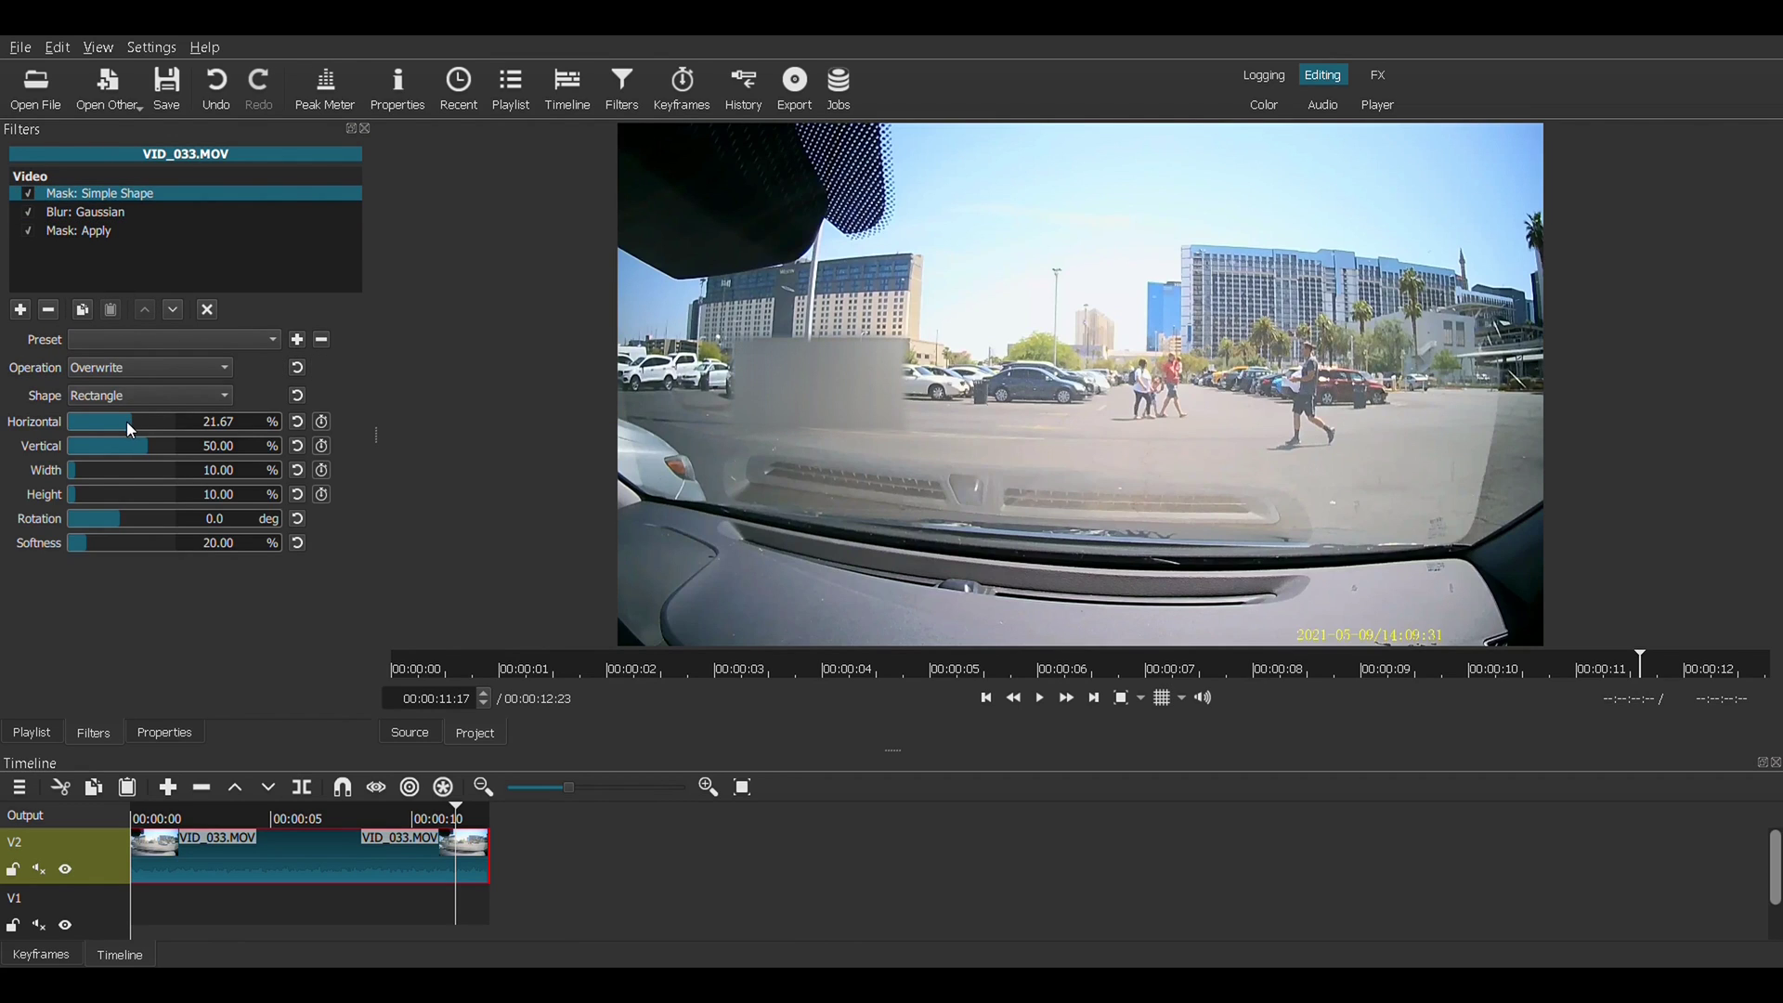
pyautogui.moveTo(127, 422); pyautogui.dragTo(179, 456)
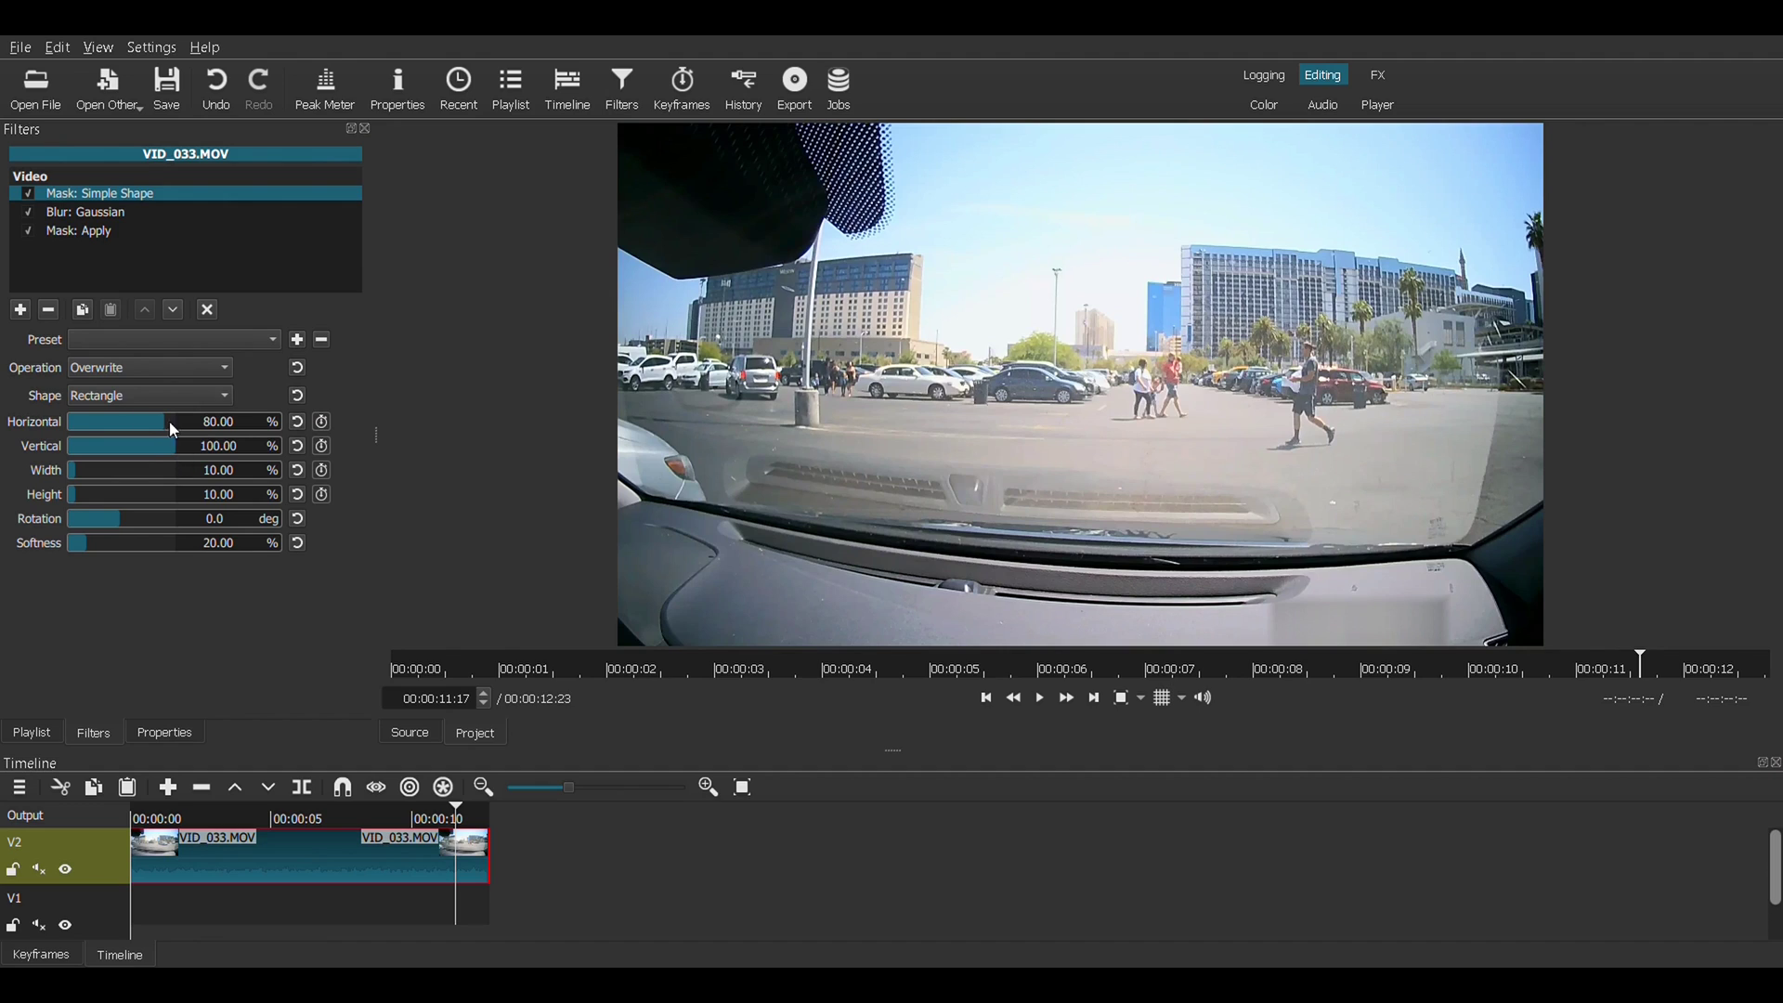
# - Set the Gaussian blur Amount to 46.3
pyautogui.click(88, 215)
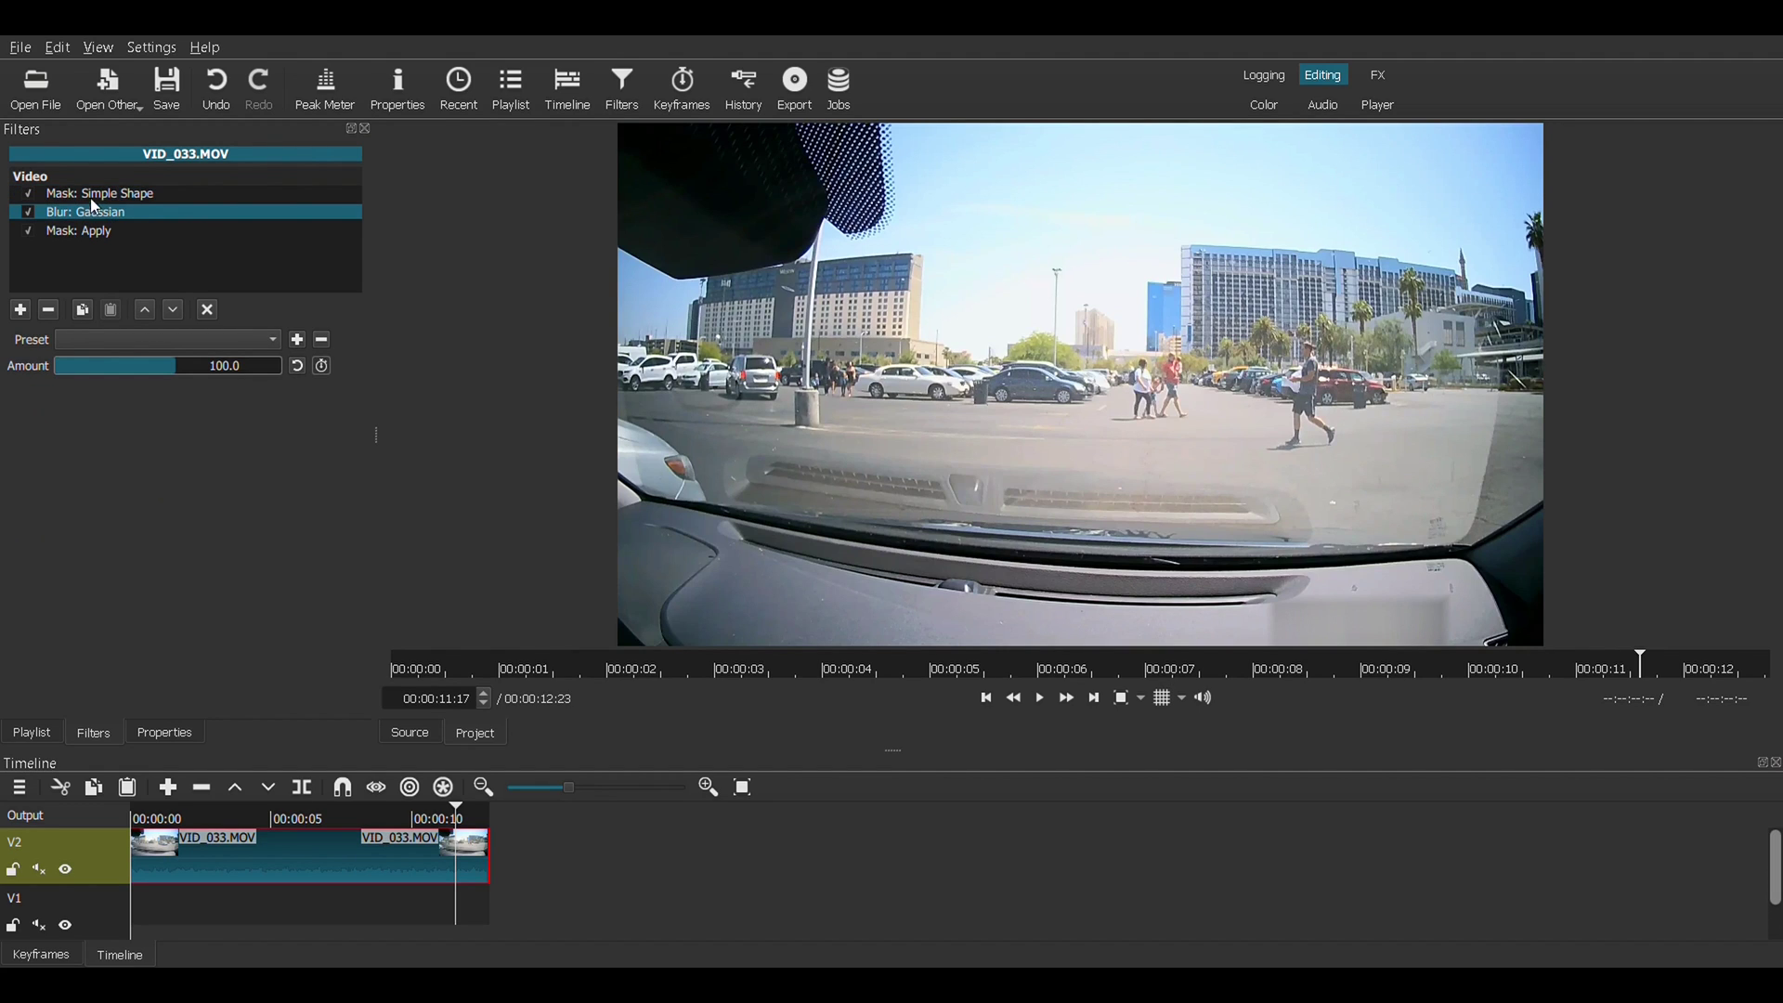
pyautogui.moveTo(152, 367); pyautogui.dragTo(112, 370)
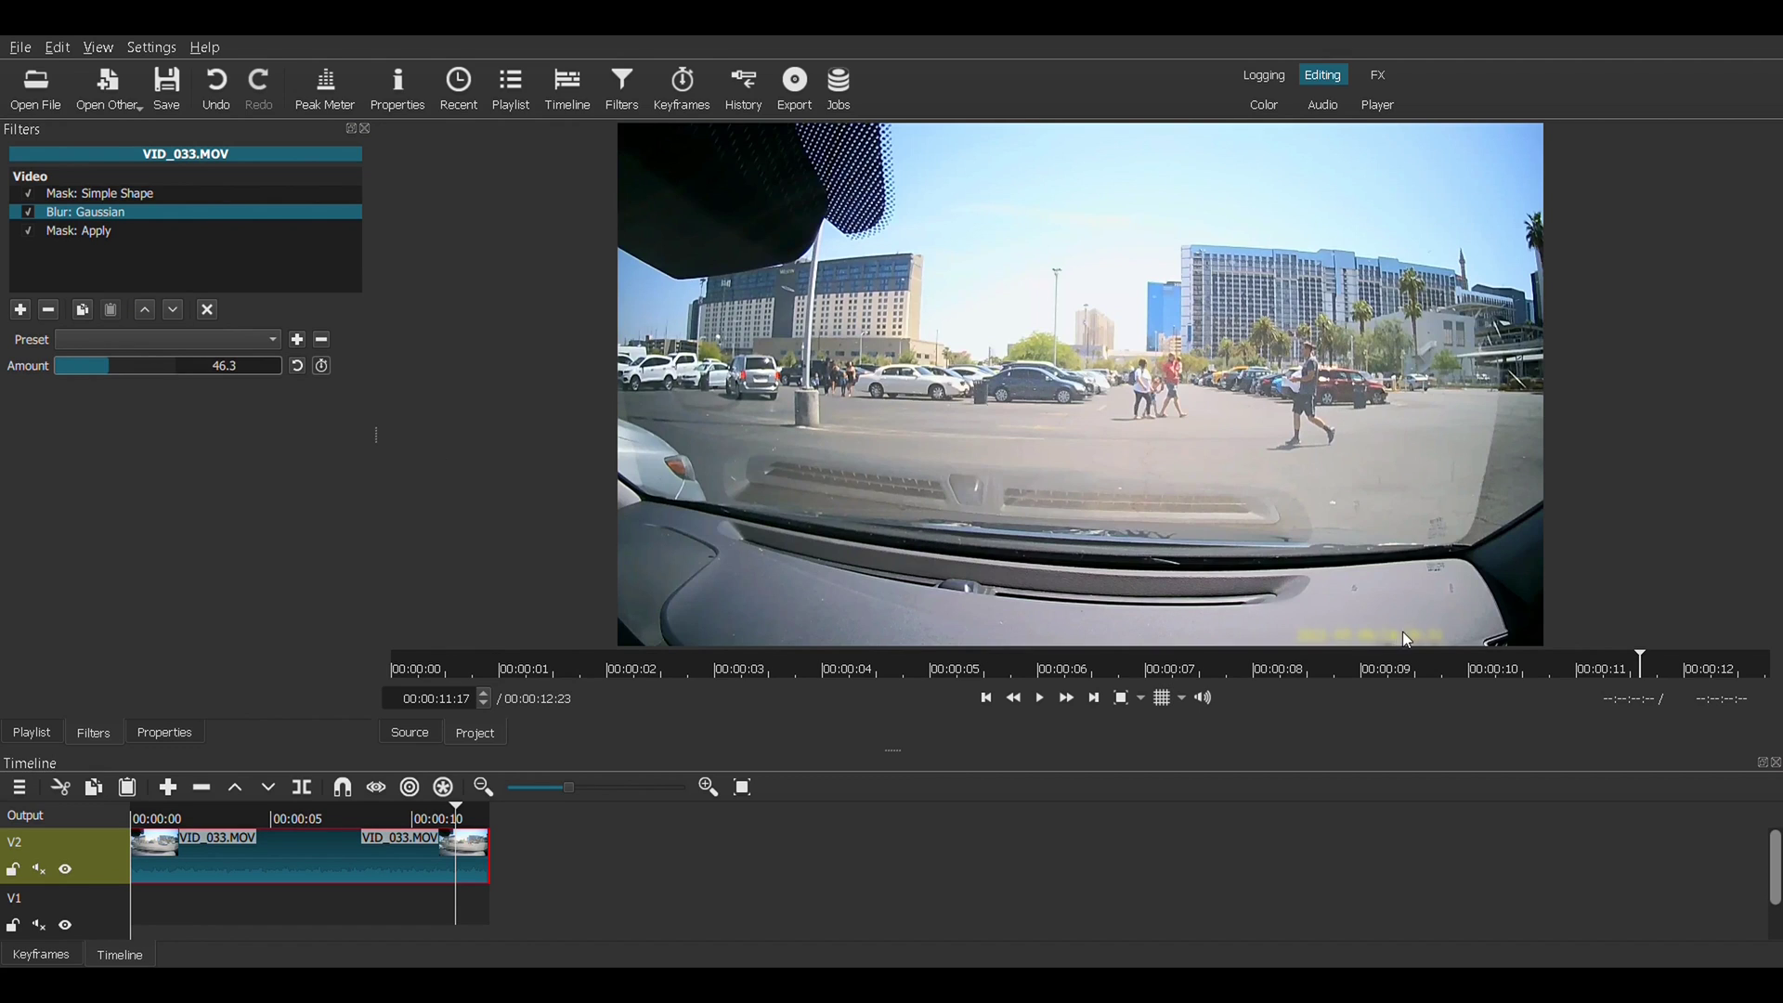
pyautogui.click(93, 193)
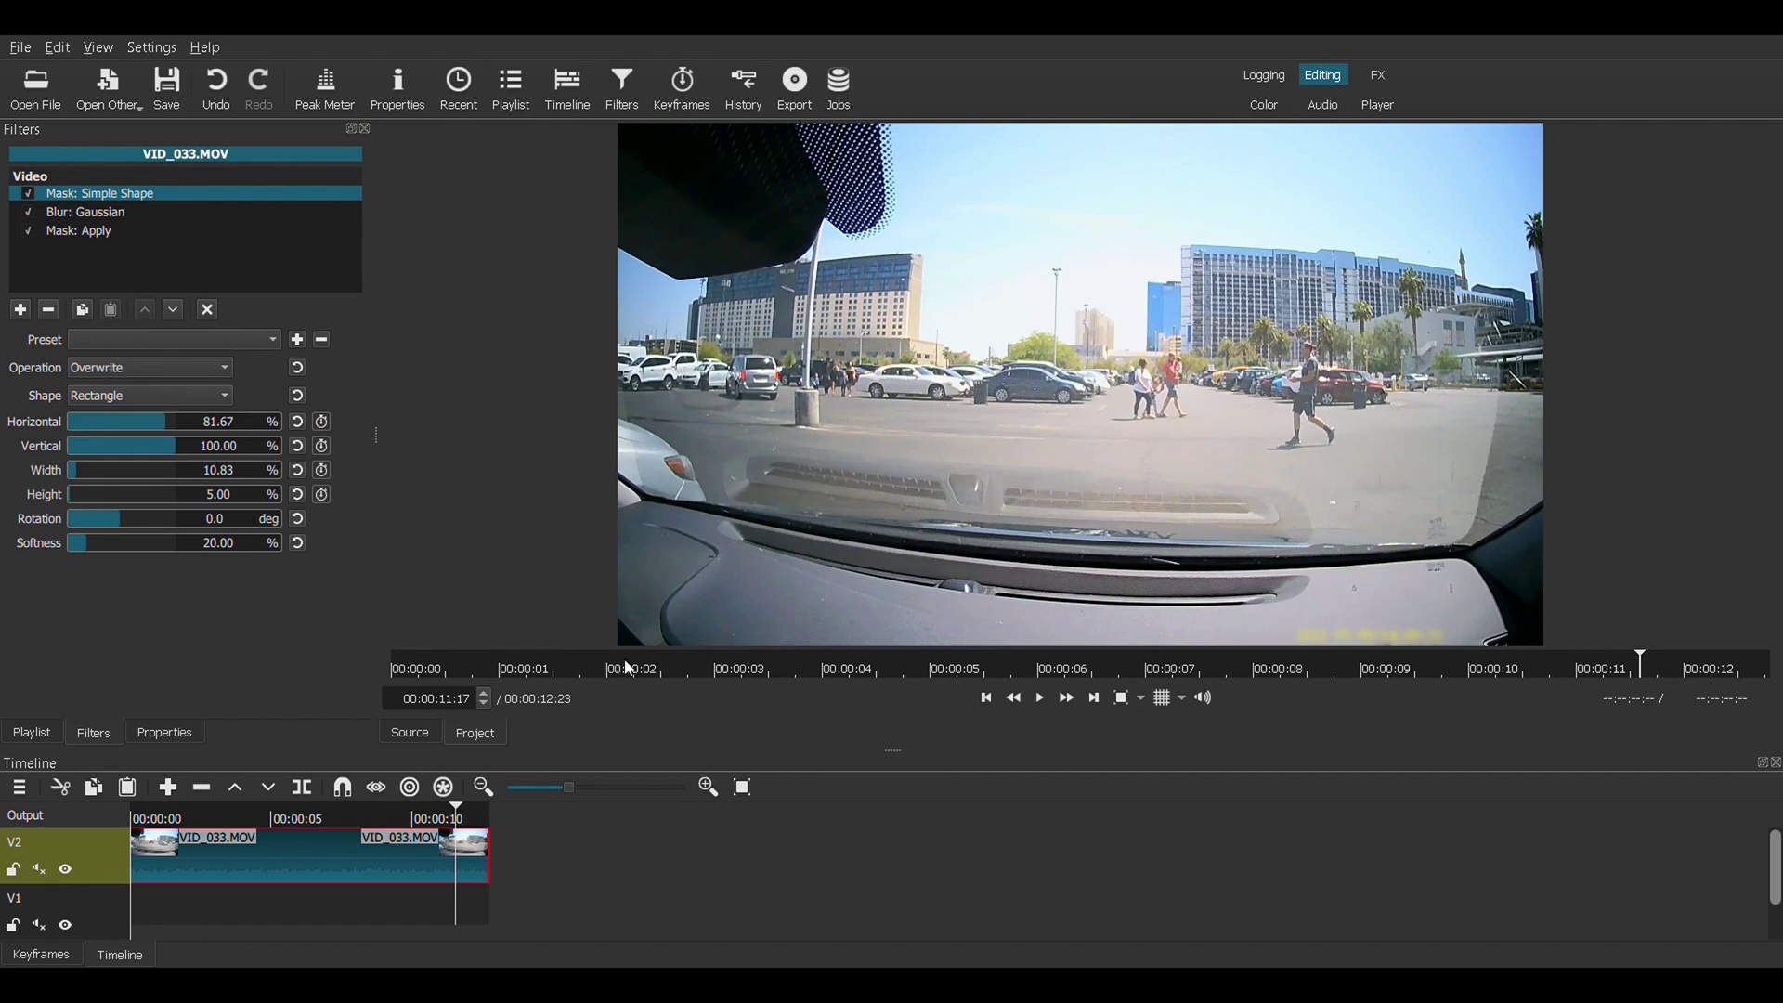
pyautogui.click(986, 698)
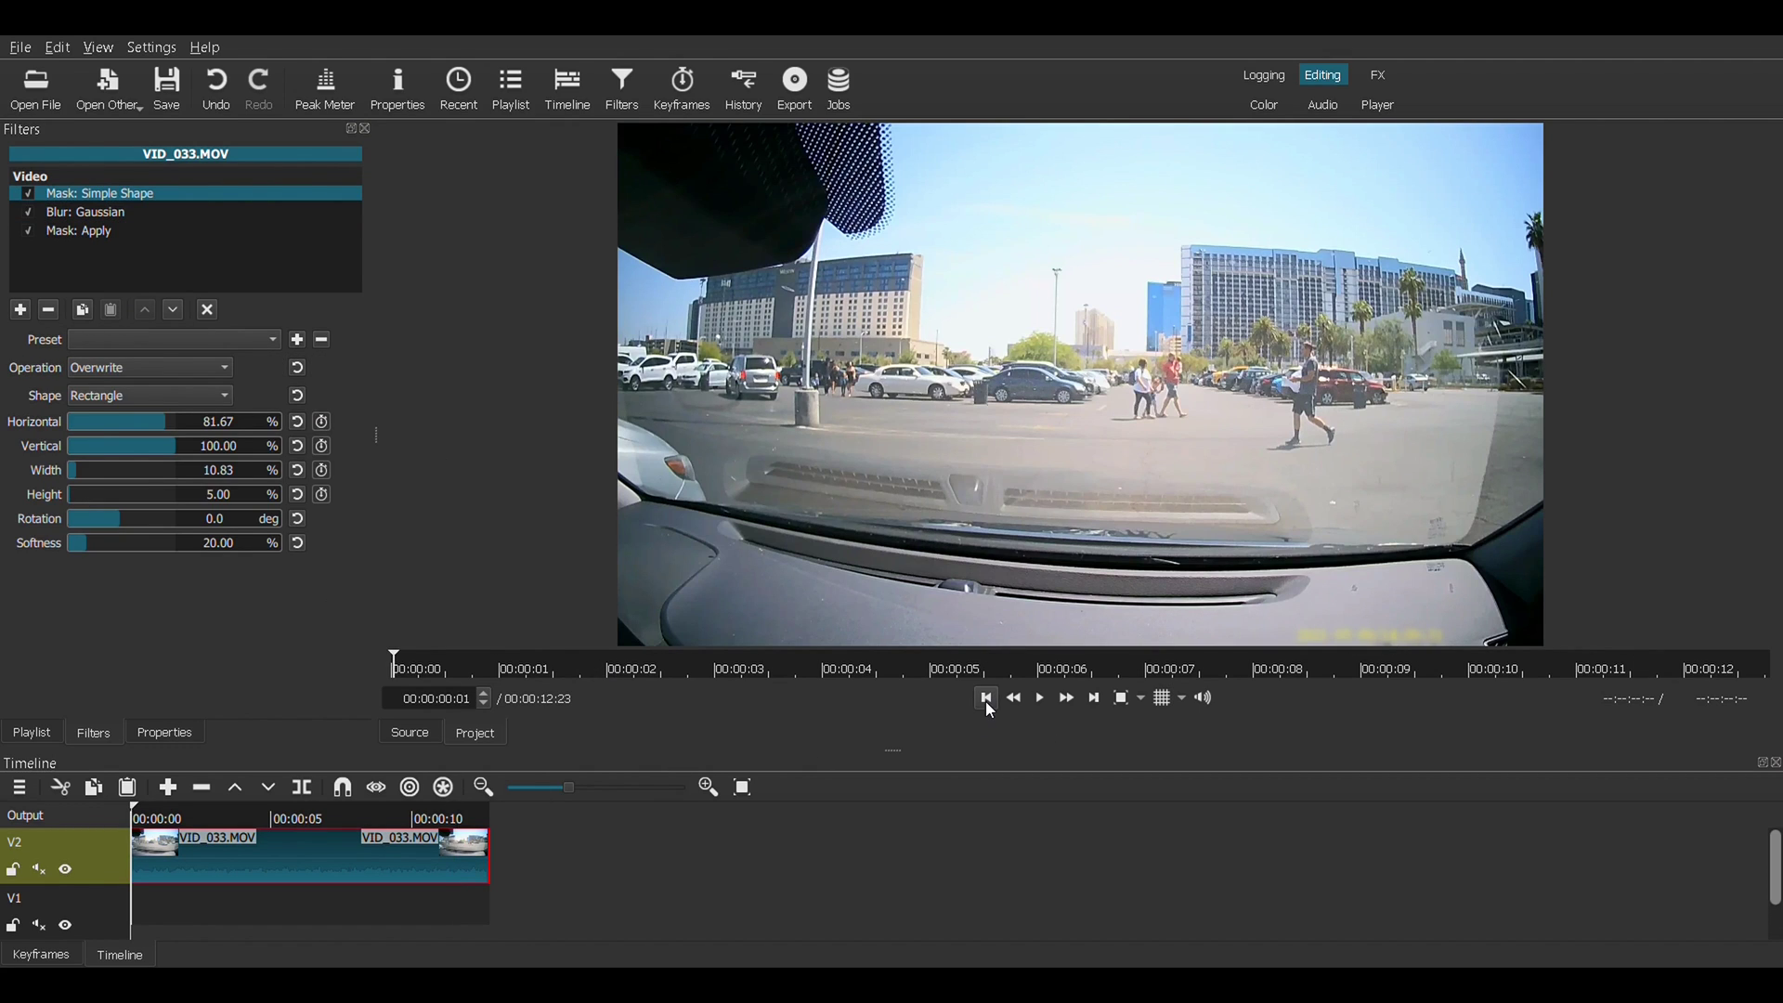
pyautogui.click(1041, 698)
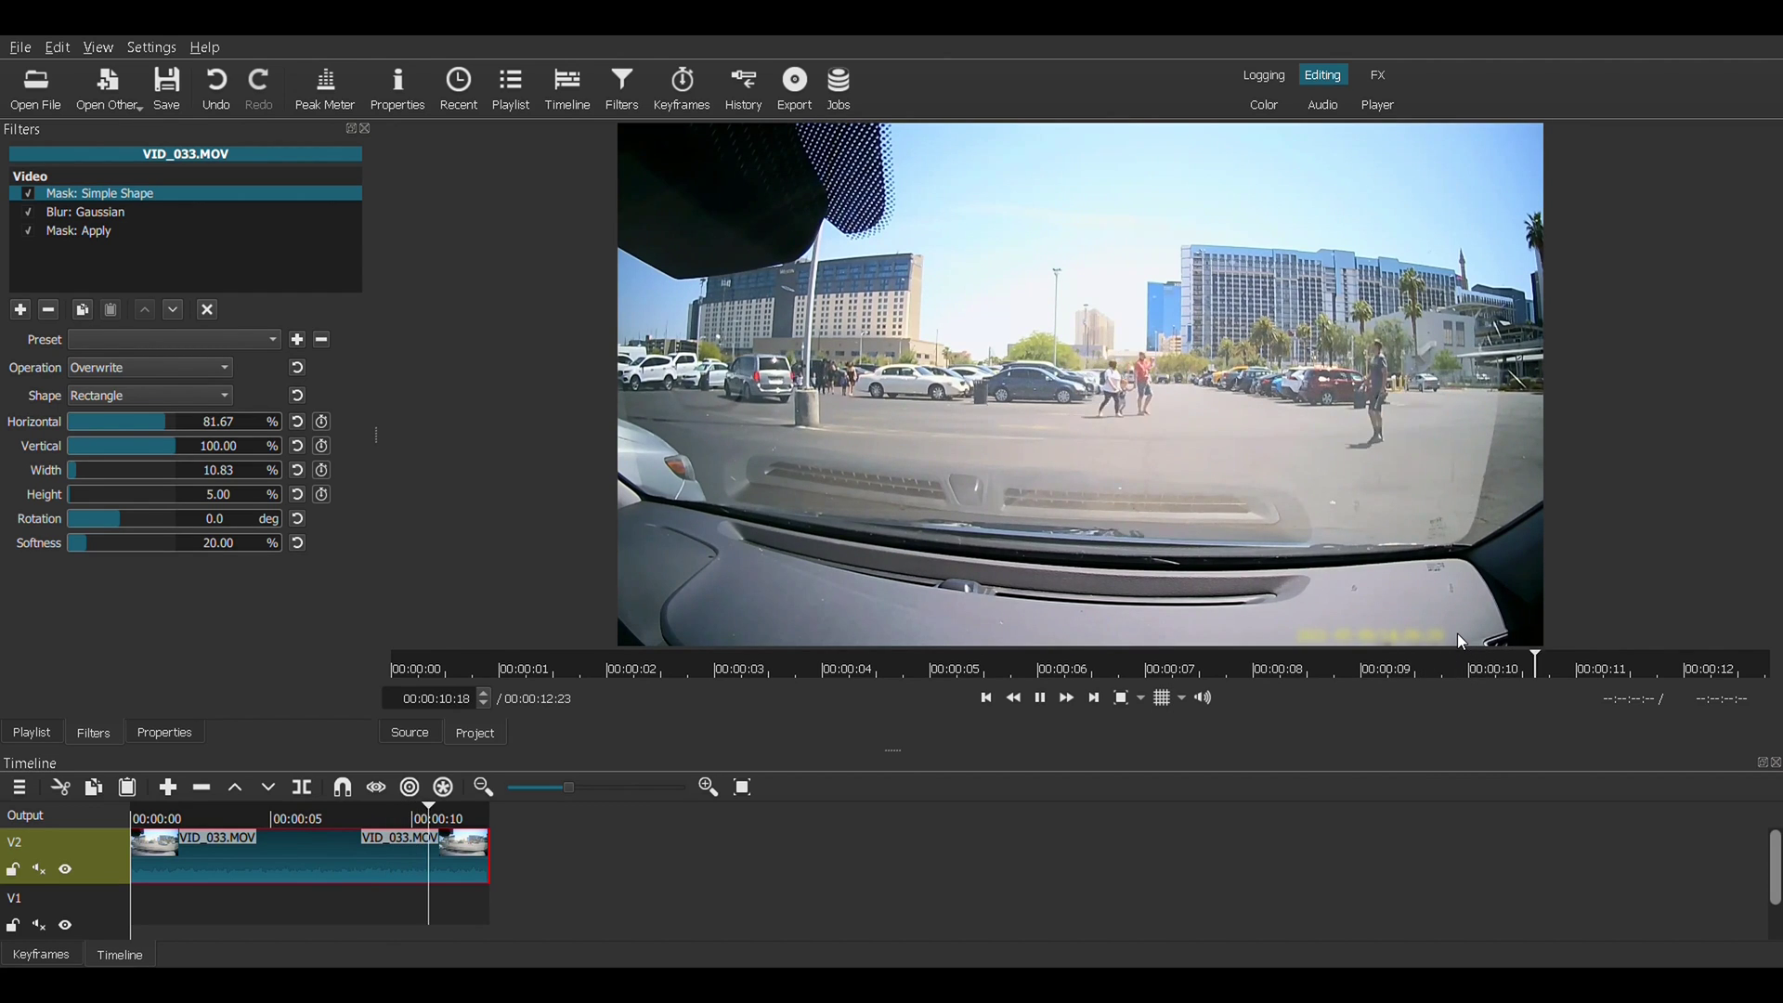
pyautogui.click(1038, 701)
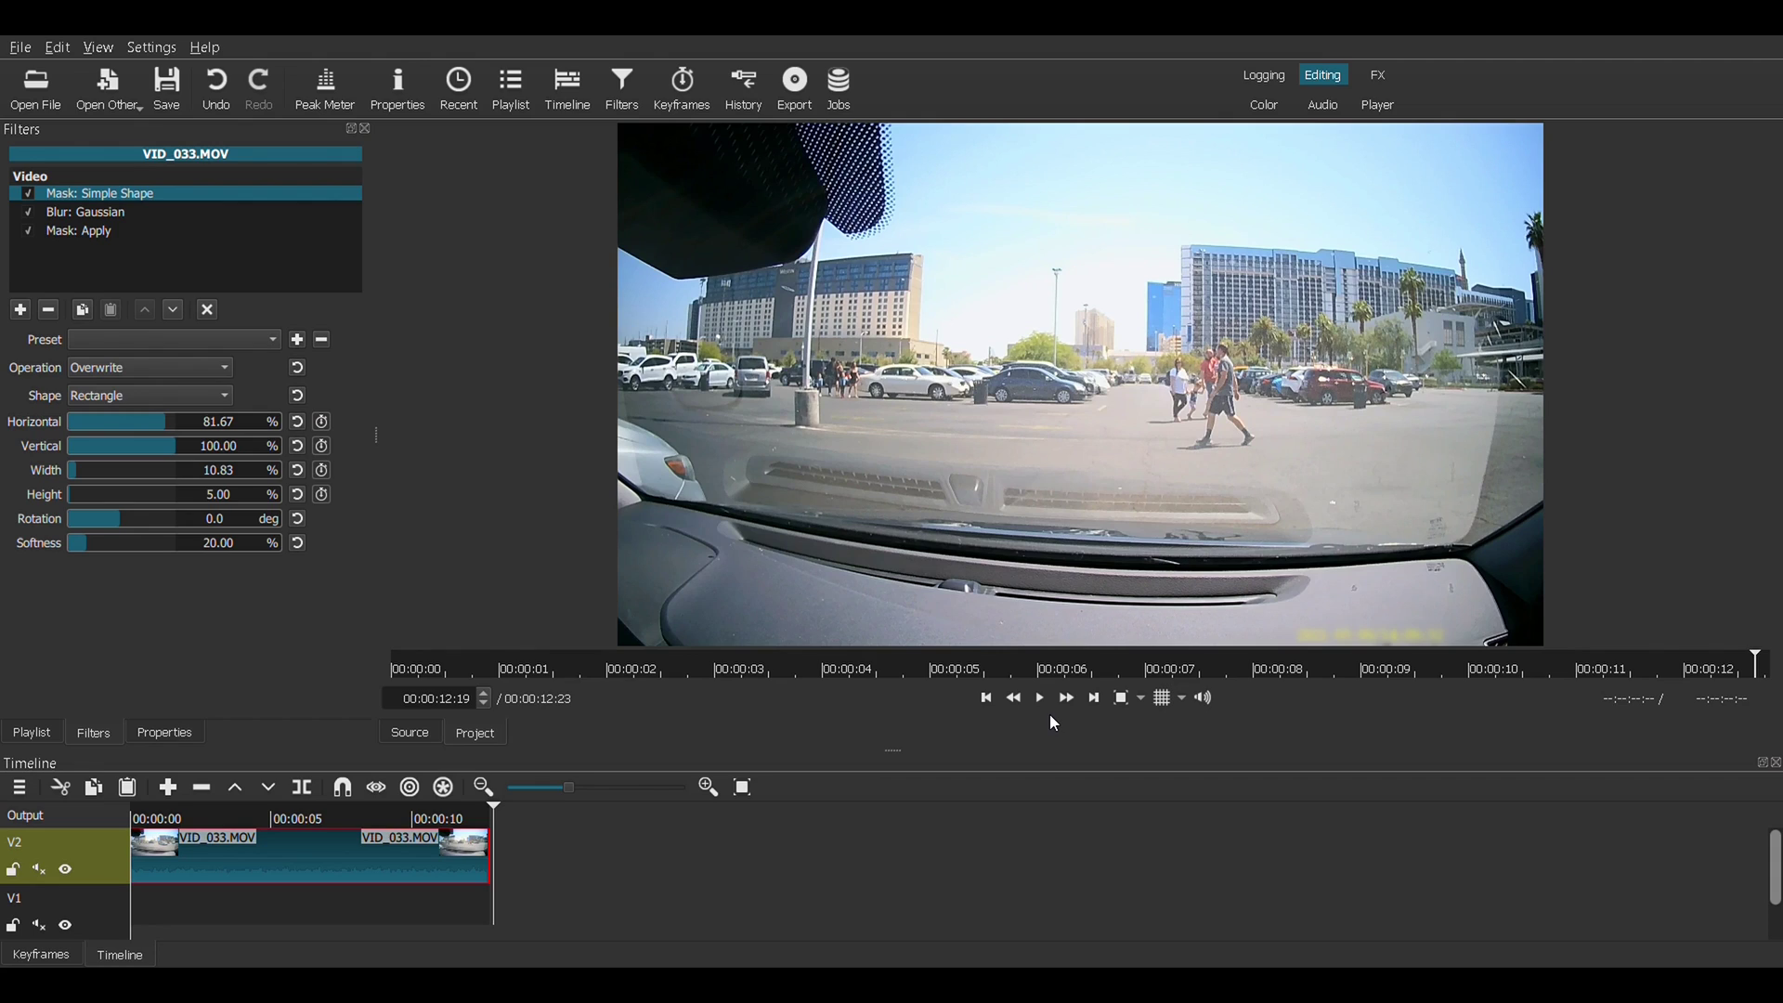